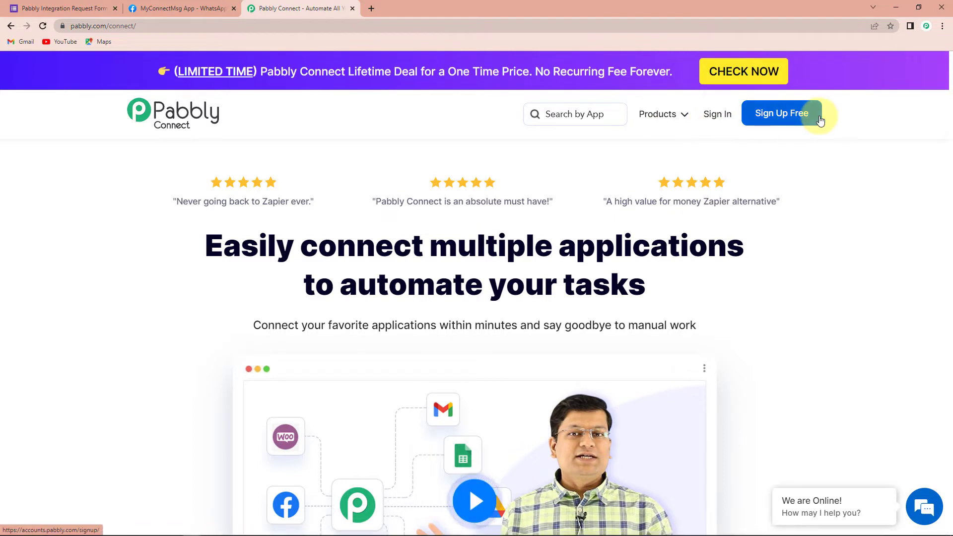
Sign in, open Pabbly Connect and create a workflow named "Integrate Google Forms and WhatsApp".
left_click(719, 121, "ctrl")
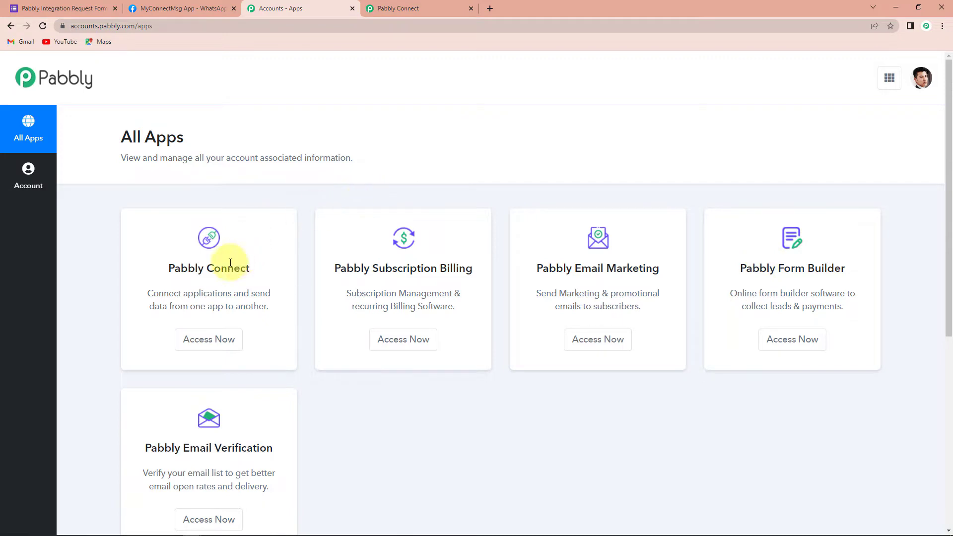
left_click(202, 341)
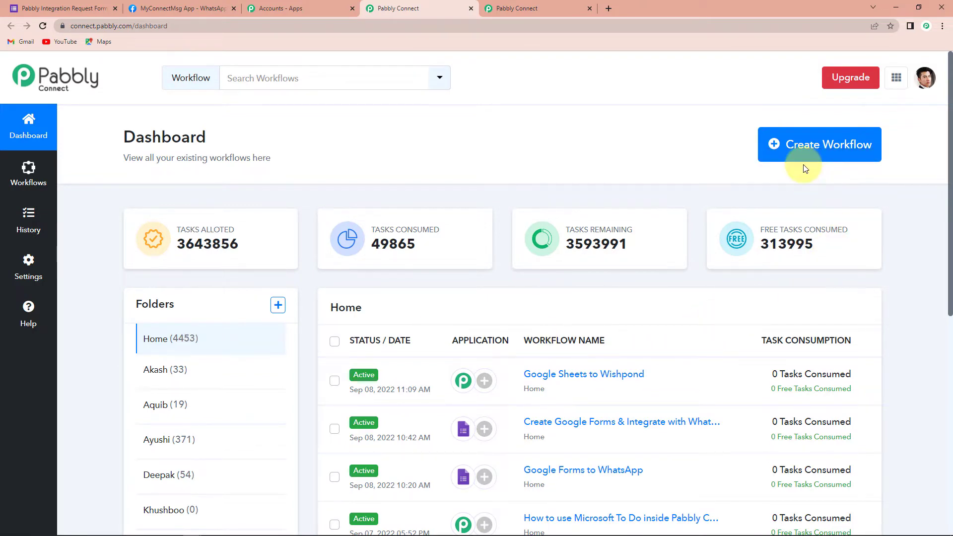
left_click(809, 144)
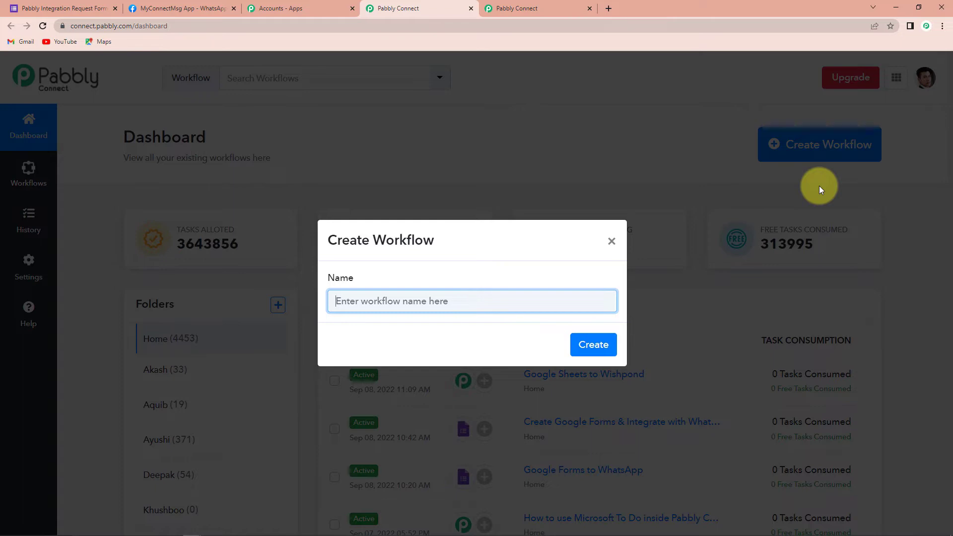
left_click(485, 306)
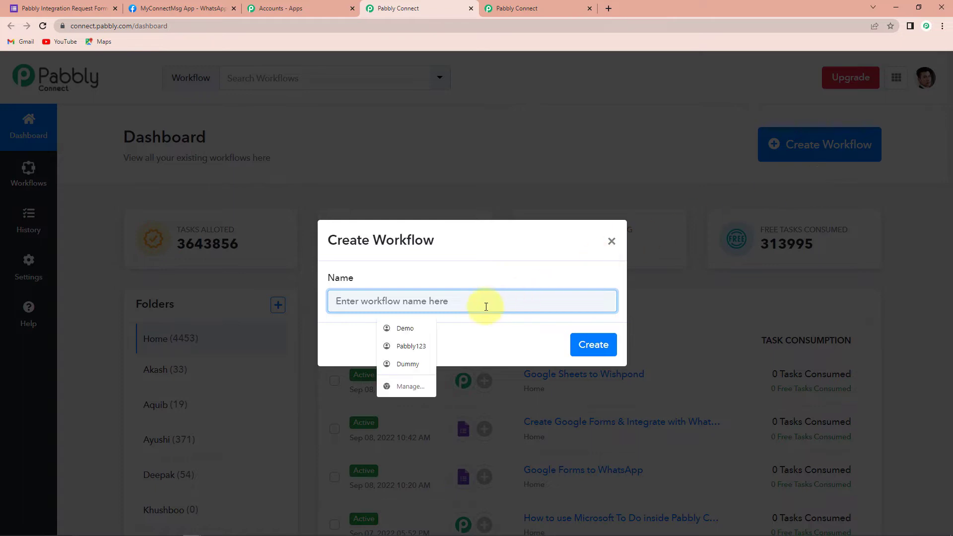
type("Integra")
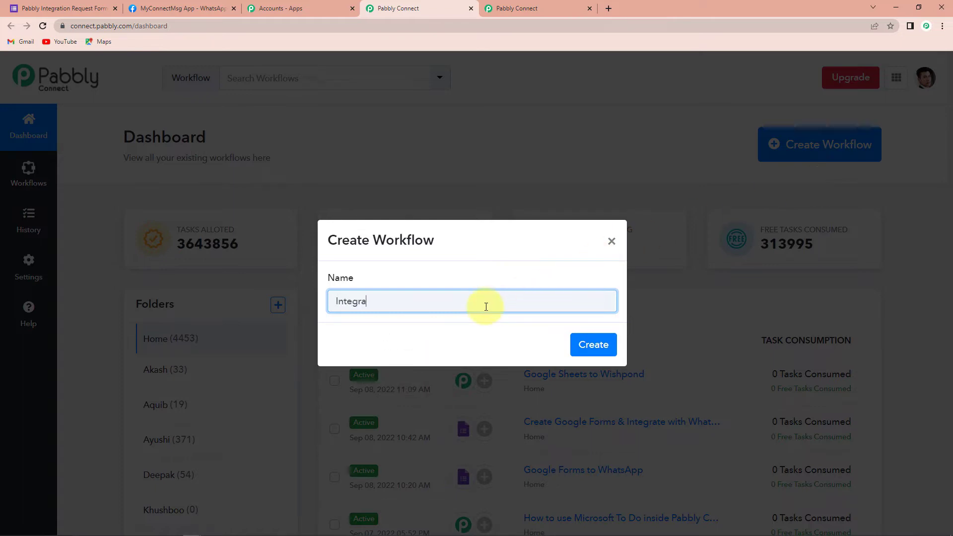
type("te Google F")
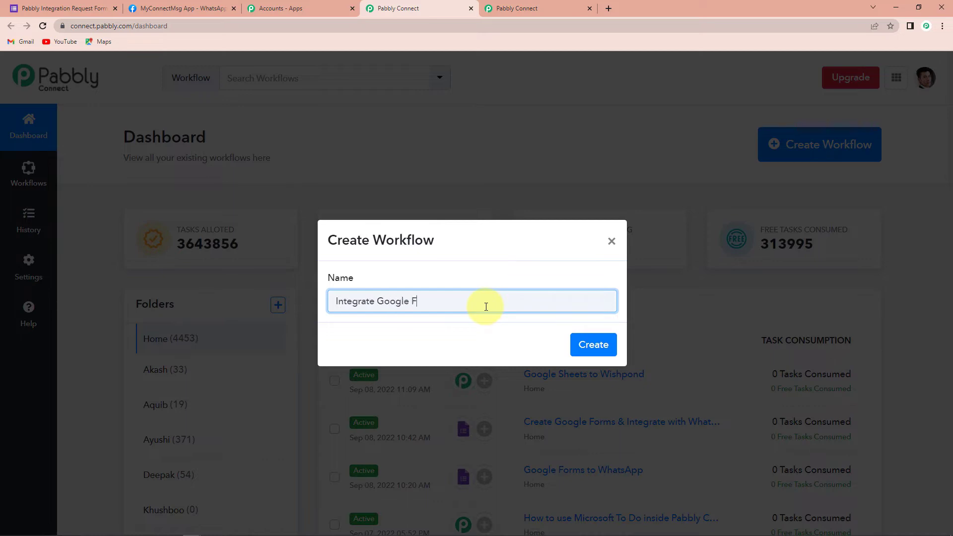
type("orms and Whats")
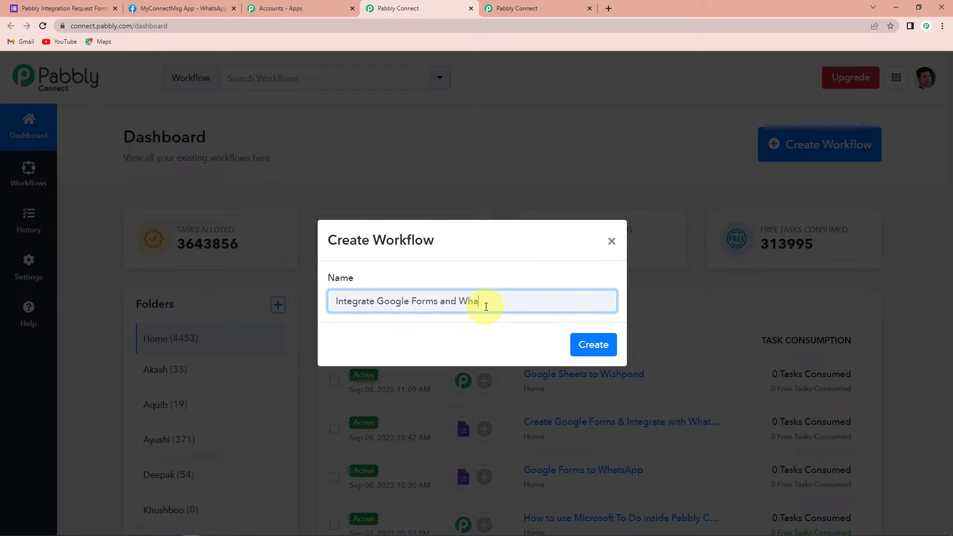
type("App")
left_click(587, 345)
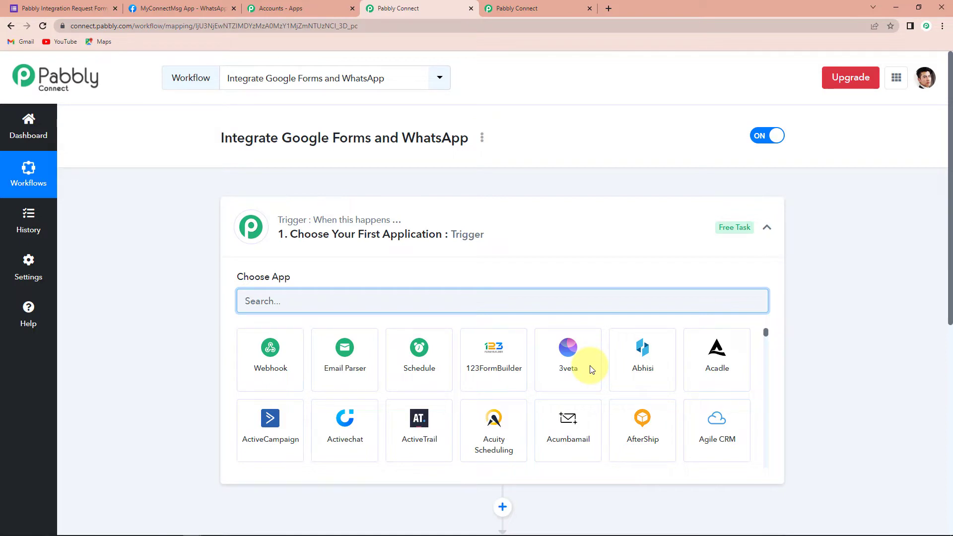
Set the workflow's trigger application to Google Forms with the New Response Received trigger event.
scroll(494, 258, "down", 6)
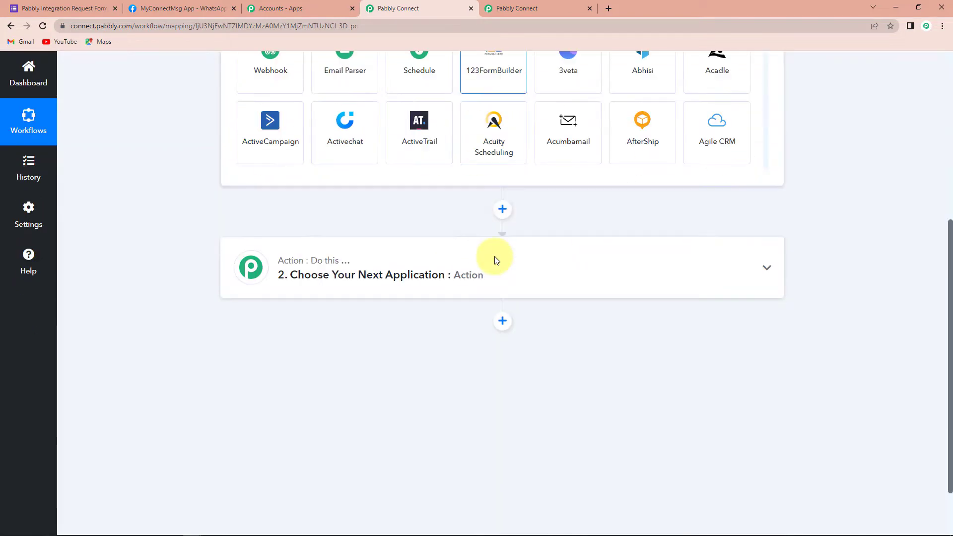
scroll(496, 259, "up", 2)
scroll(495, 259, "up", 1)
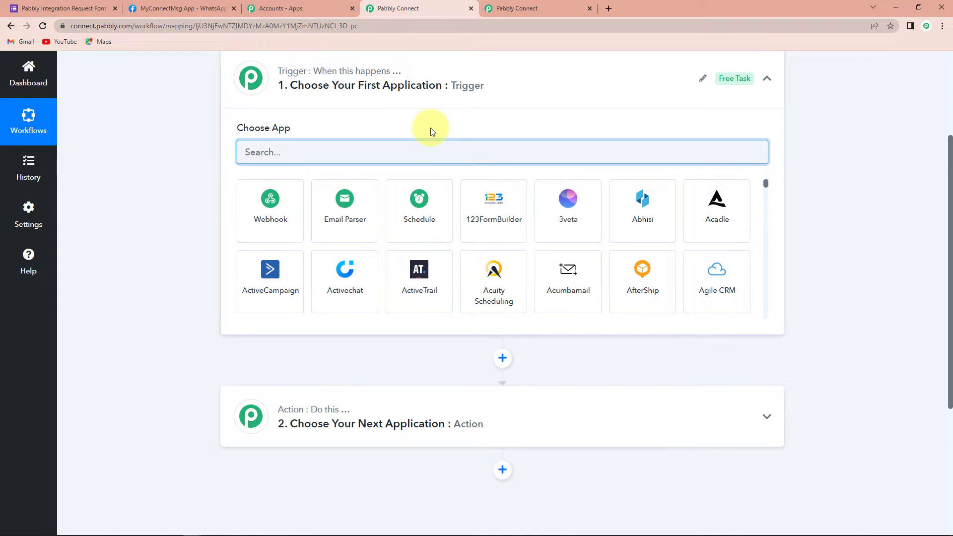
scroll(430, 129, "up", 2)
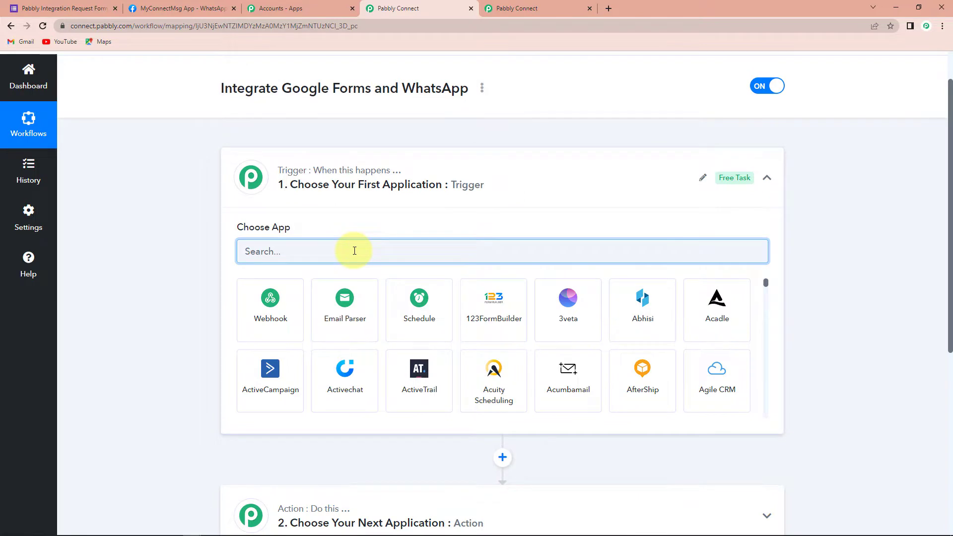
type("Google")
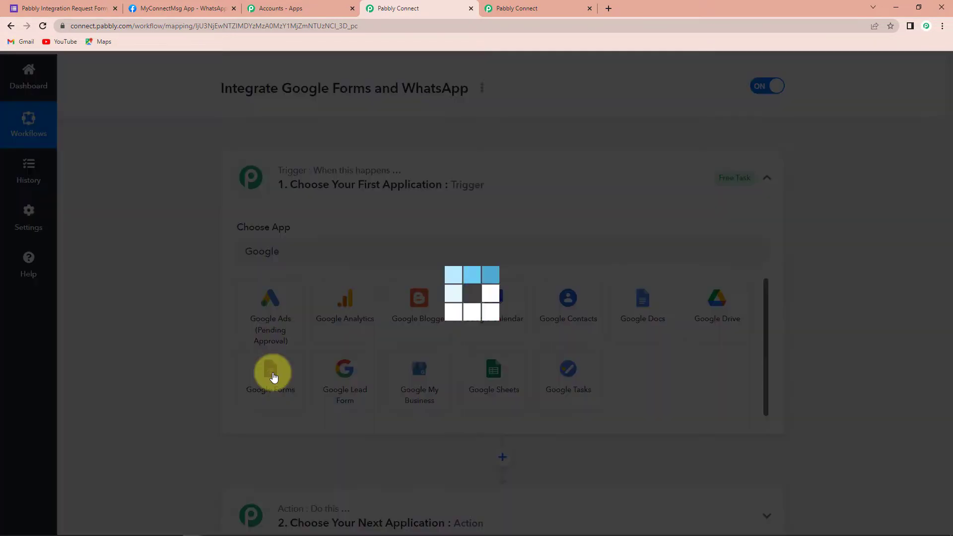
left_click(272, 375)
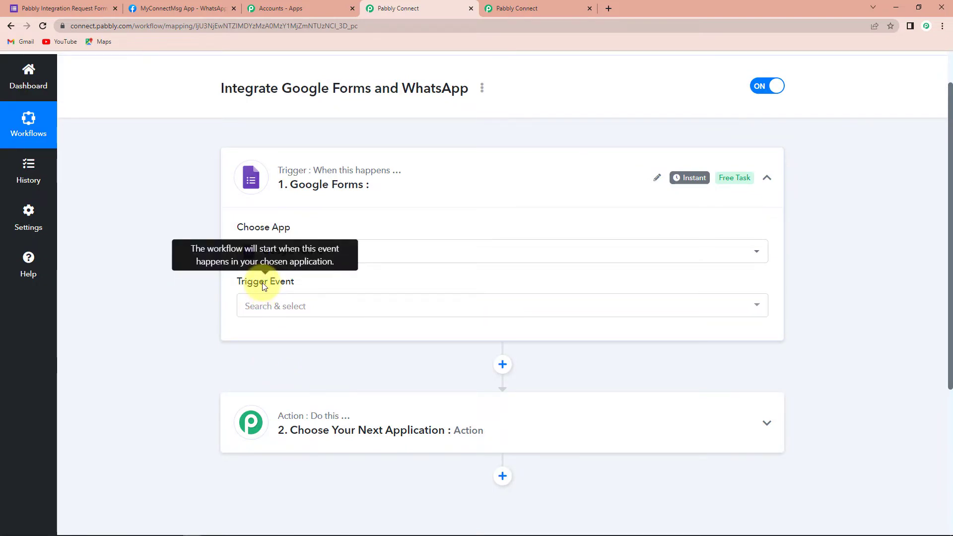
left_click(266, 306)
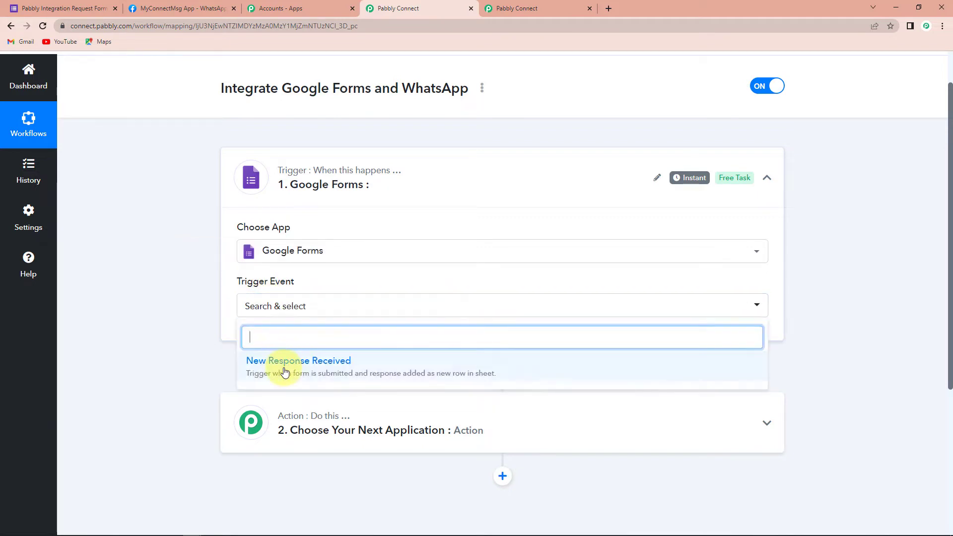
left_click(284, 367)
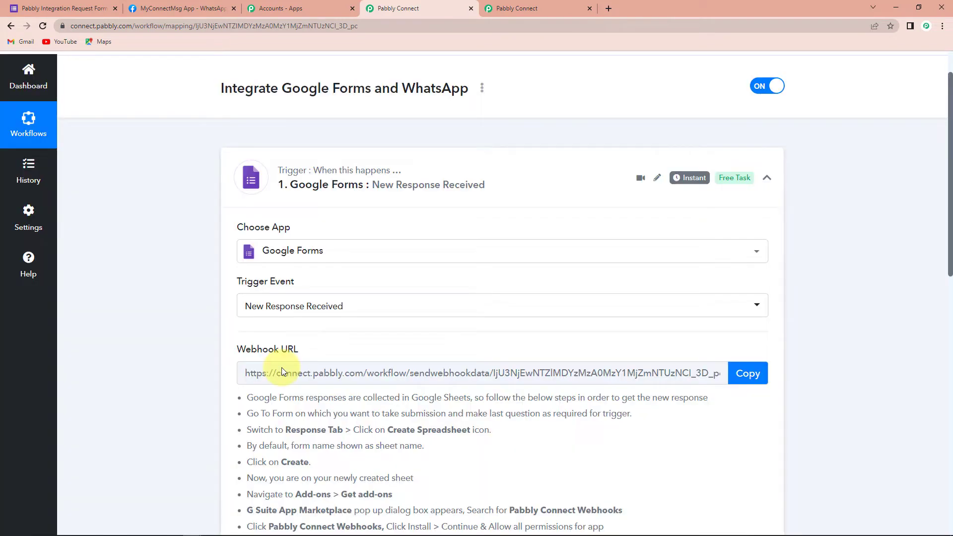
Switch to the Pabbly Integration Request Form in Google Forms and make its last question, Requirement, required.
scroll(361, 350, "down", 2)
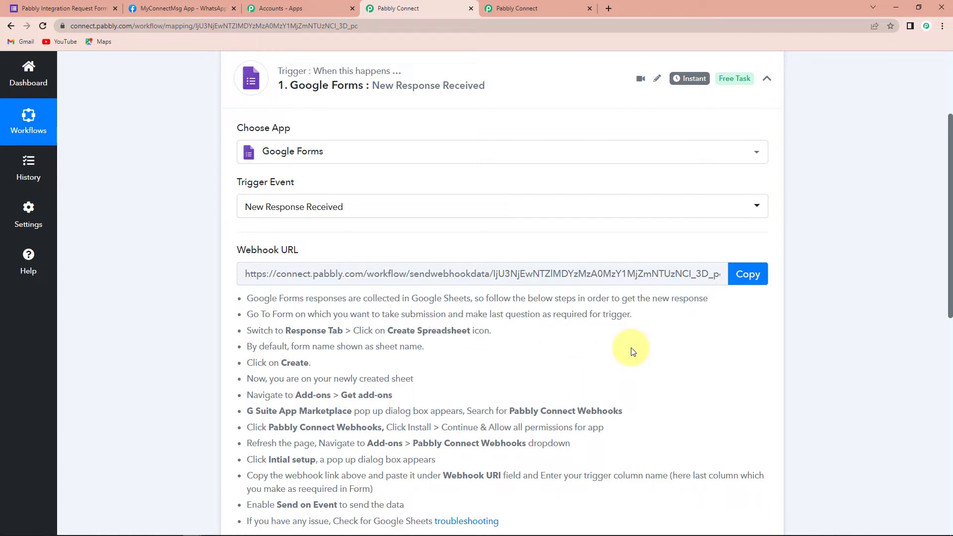
scroll(632, 351, "down", 1)
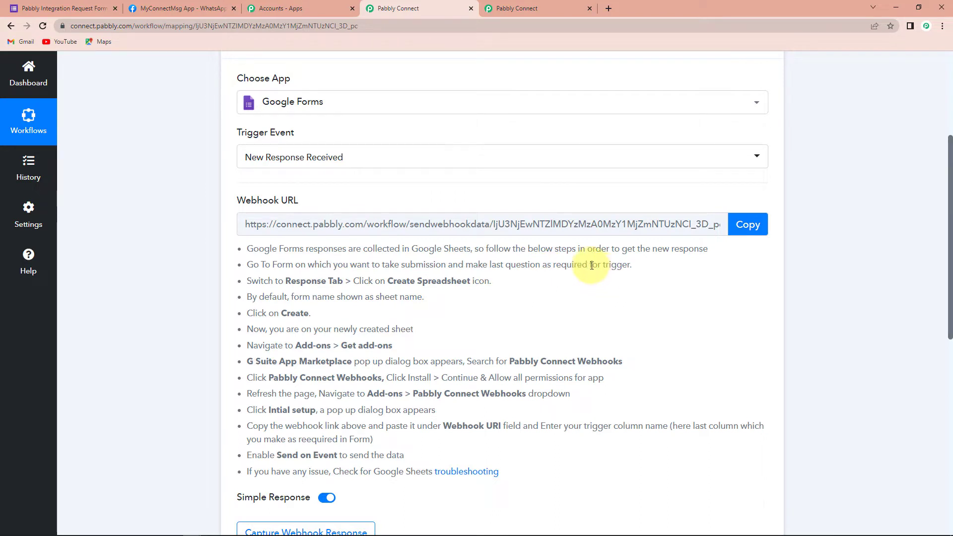
left_click(59, 10)
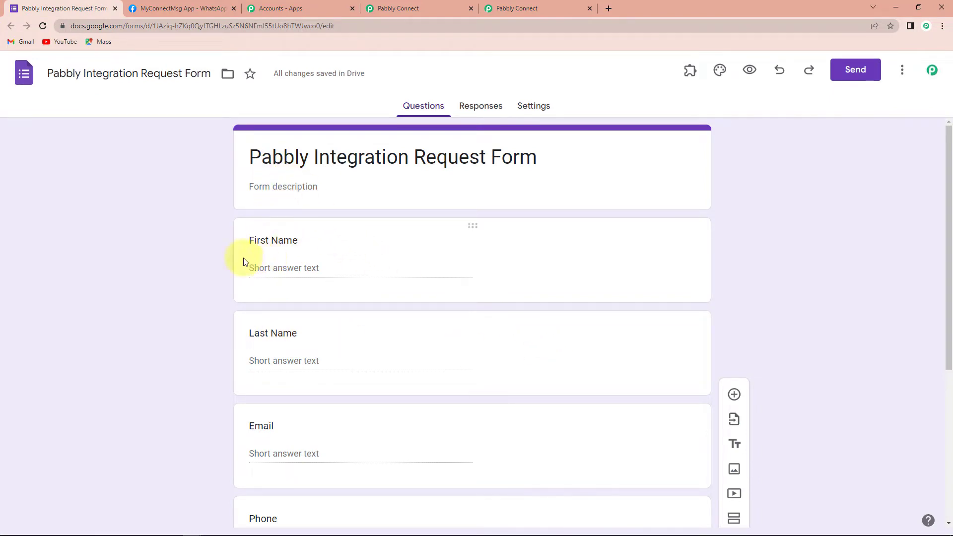
scroll(315, 259, "down", 2)
scroll(315, 271, "down", 2)
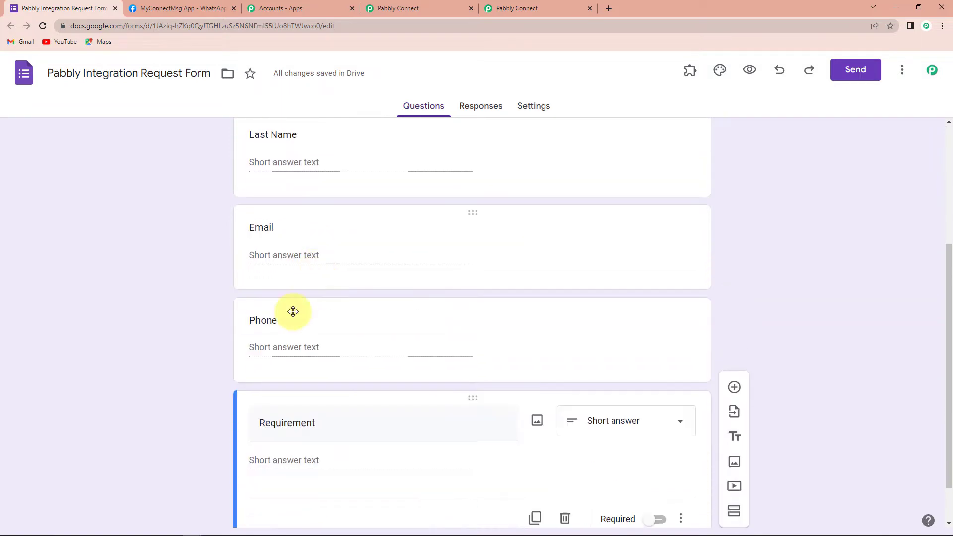
scroll(296, 327, "down", 1)
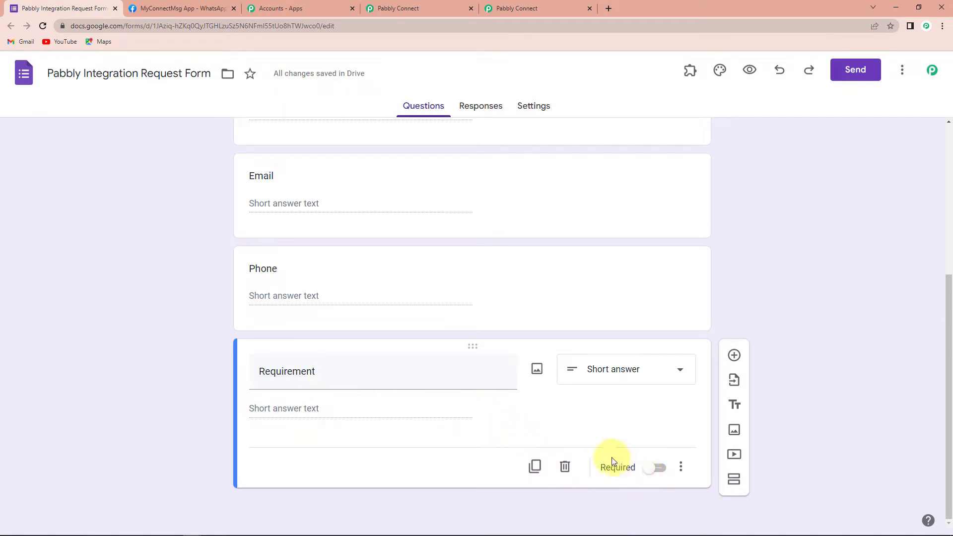
left_click(652, 467)
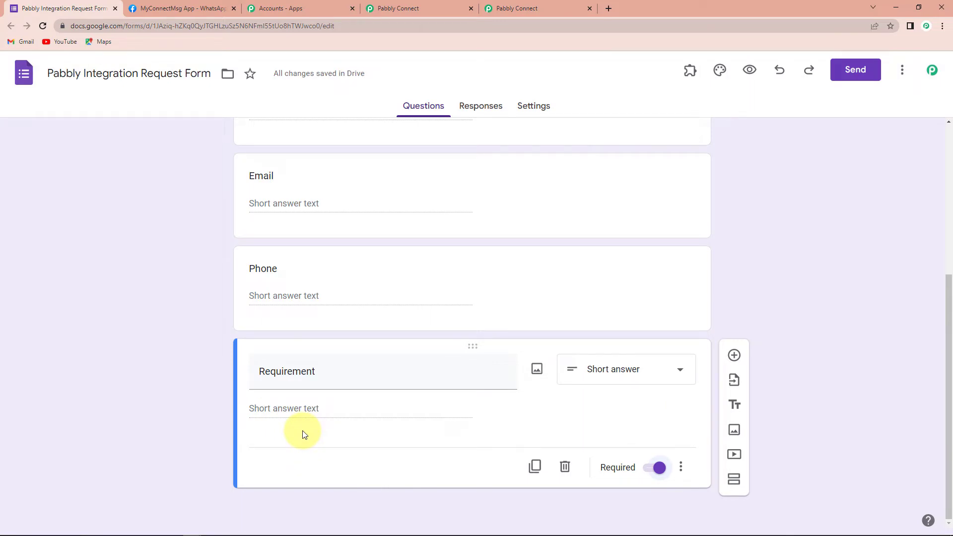
Create a new linked spreadsheet to collect the form's responses, keeping the suggested name.
left_click(477, 106)
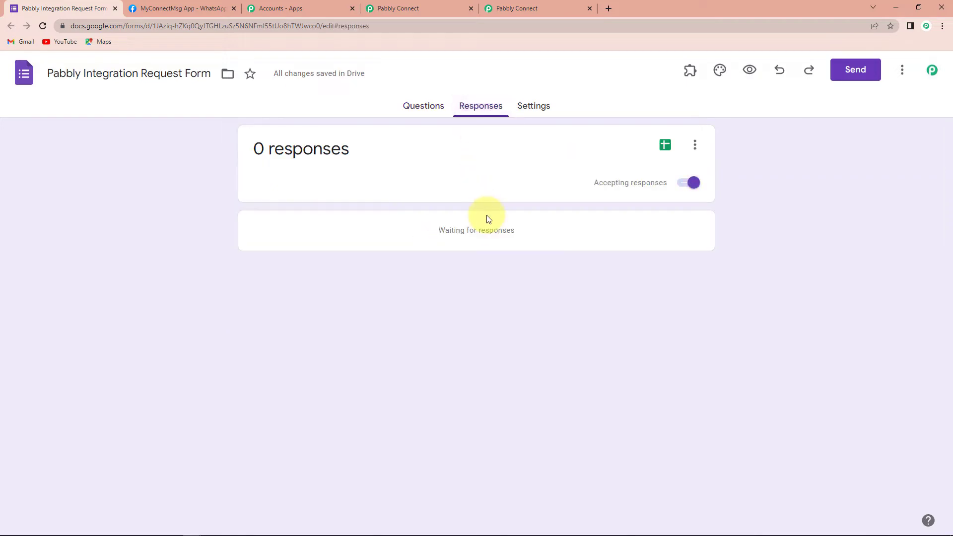
left_click(664, 147)
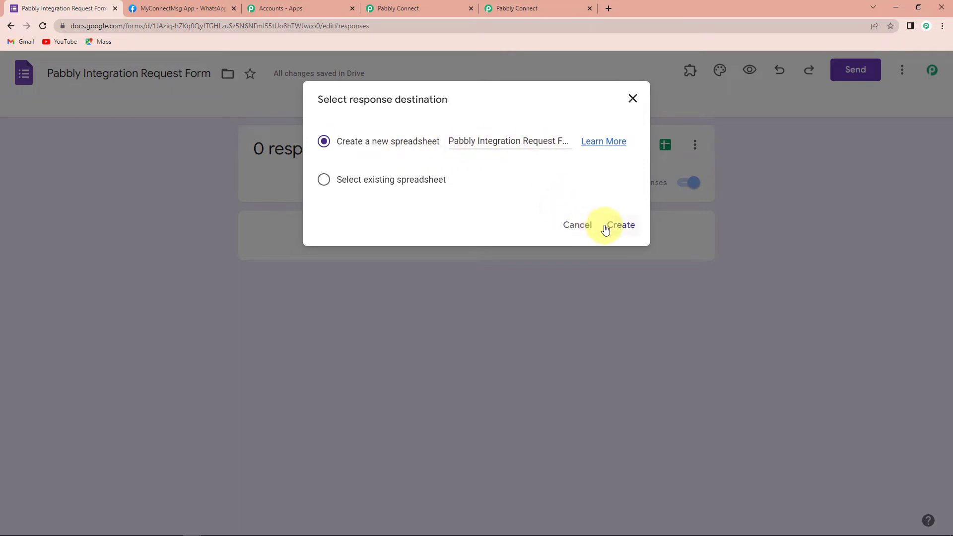
left_click(621, 226)
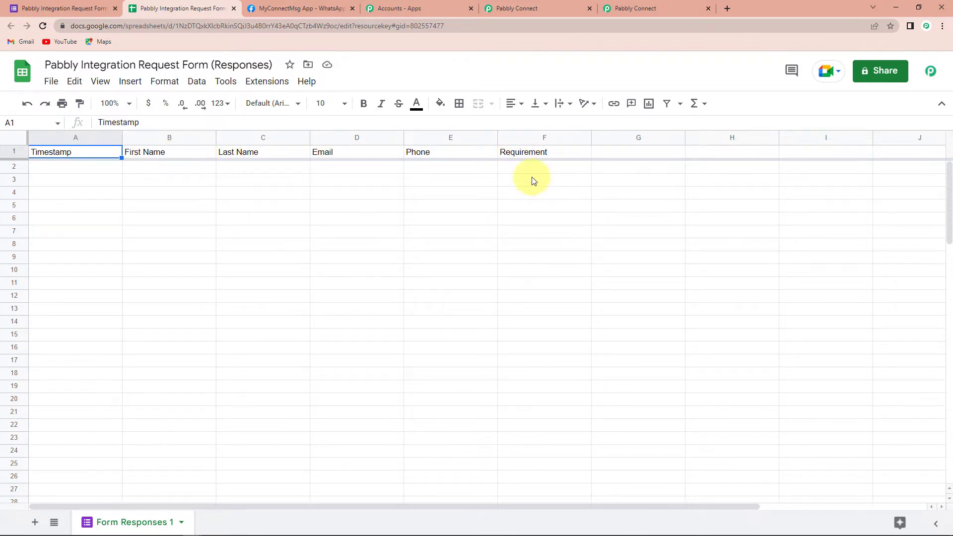
Look up the Pabbly Connect Webhooks add-on in the Google Workspace Marketplace from the response sheet, and close the marketplace.
left_click(62, 137)
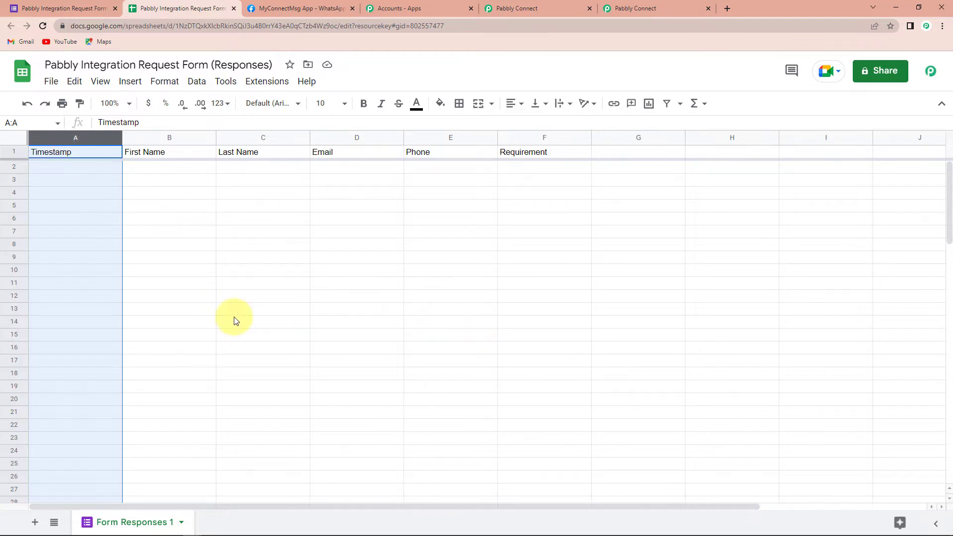
left_click(260, 85)
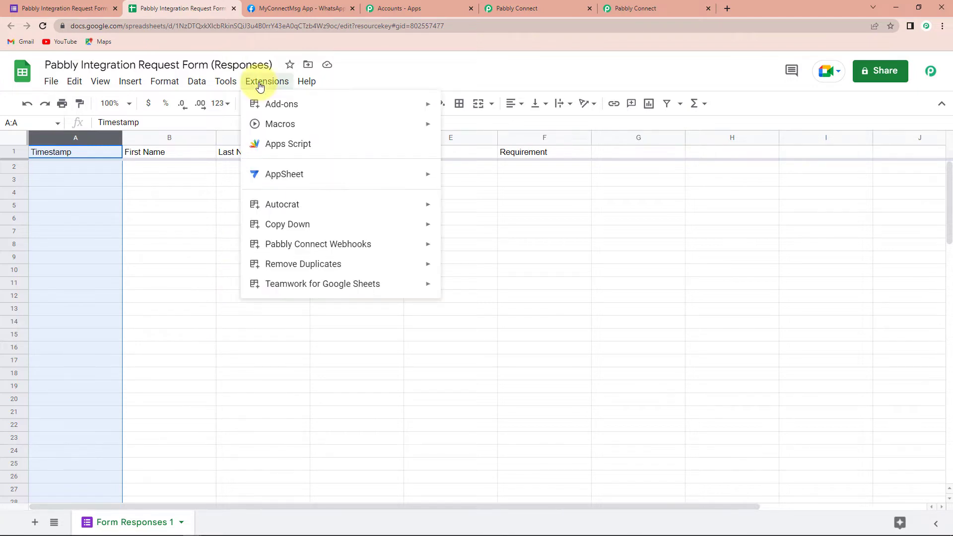
mouse_move(319, 106)
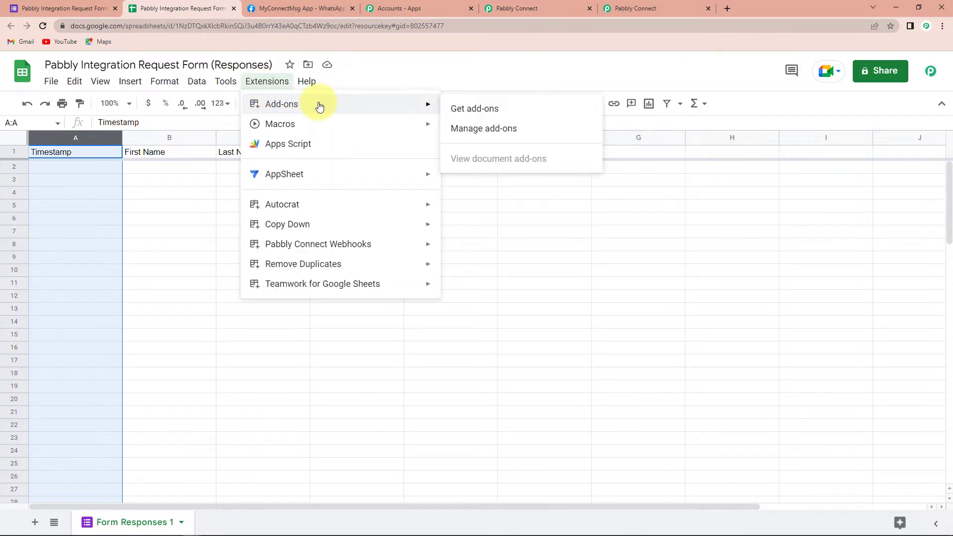
left_click(473, 109)
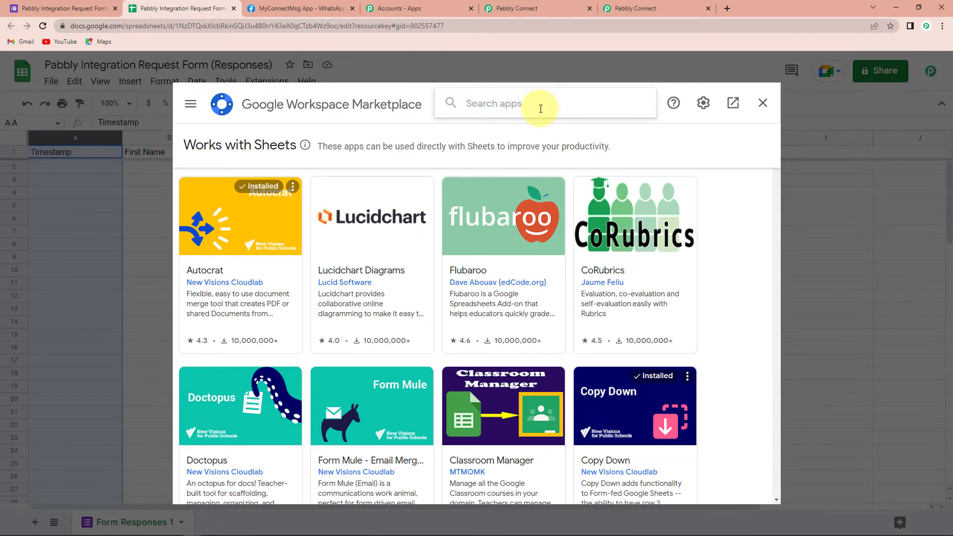
left_click(540, 109)
type("Pabbly")
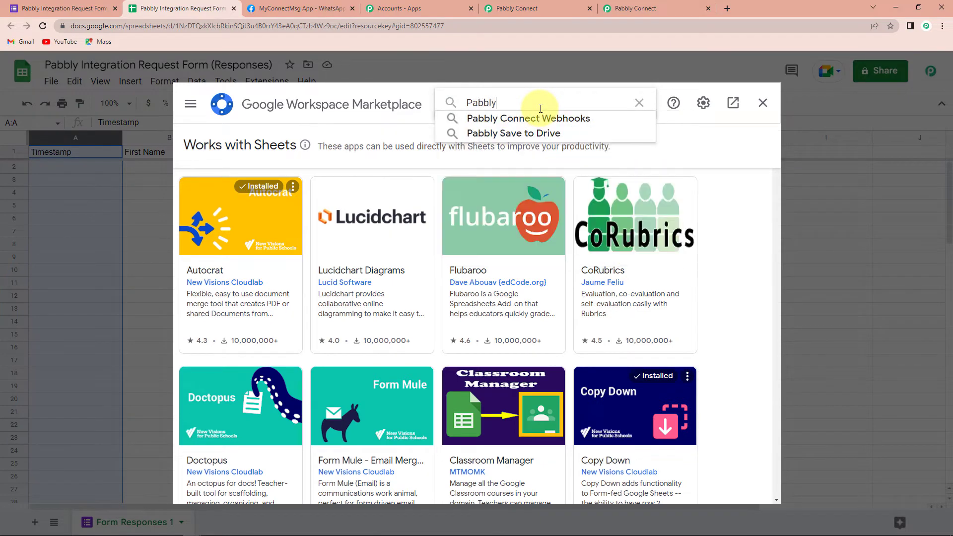
left_click(546, 120)
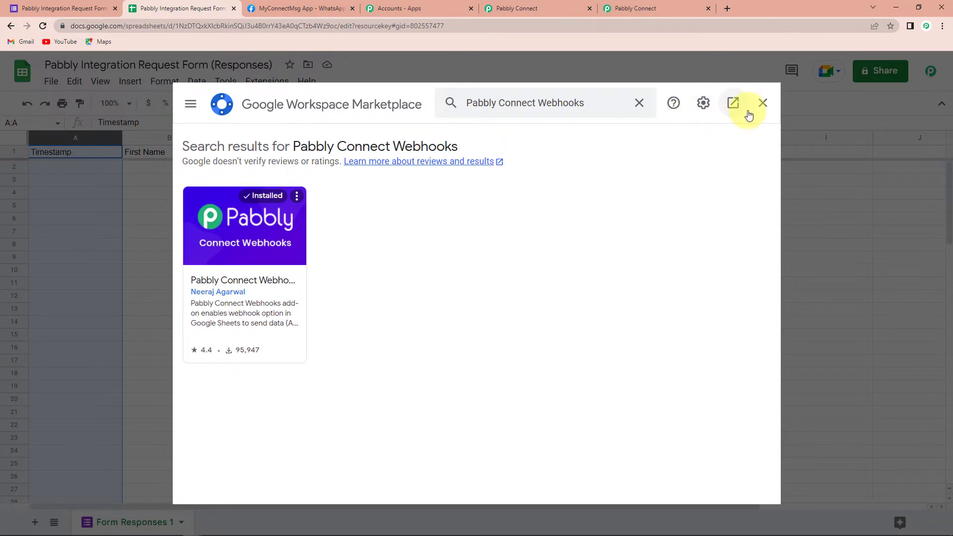
left_click(762, 102)
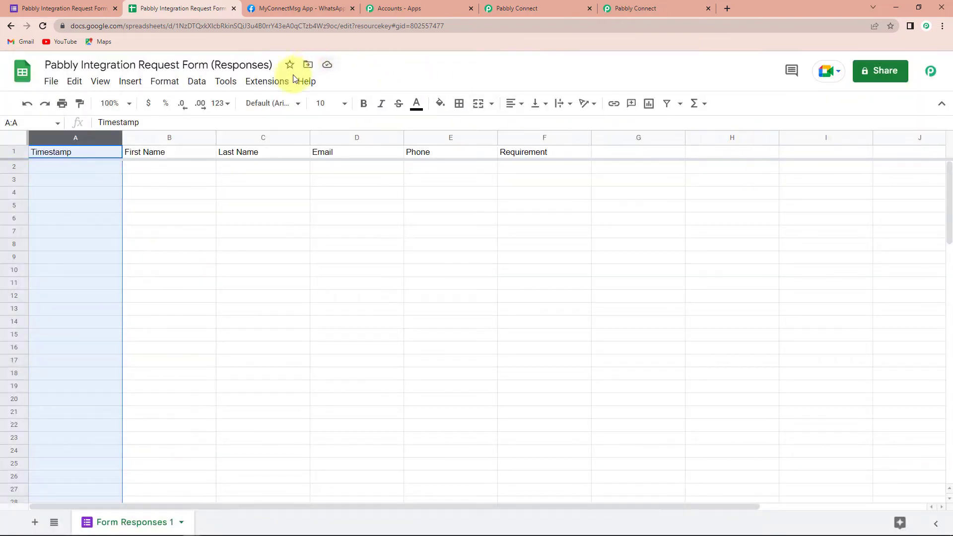
Open the Pabbly Connect Webhooks initial setup in the response sheet and fill in the webhook URL copied from the Pabbly Connect workflow.
left_click(271, 81)
mouse_move(276, 249)
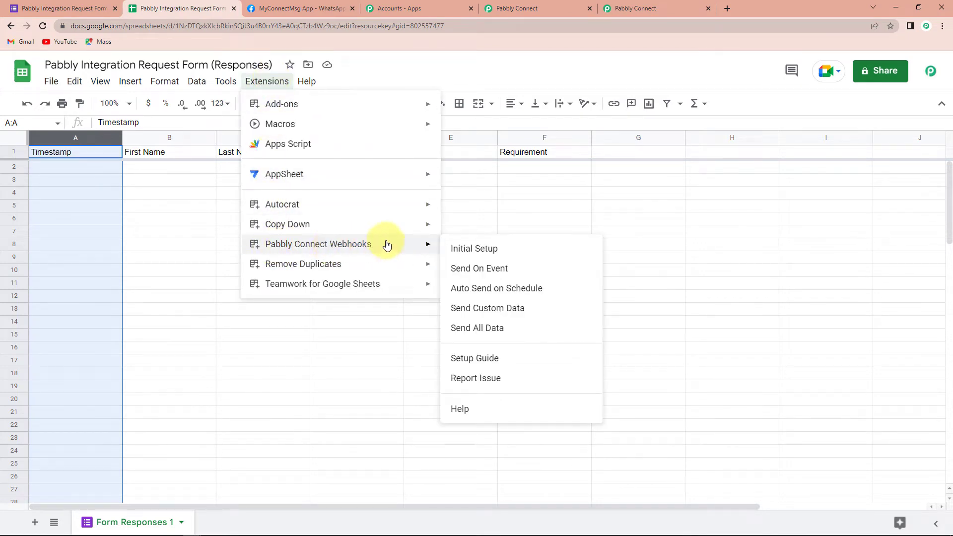
left_click(490, 248)
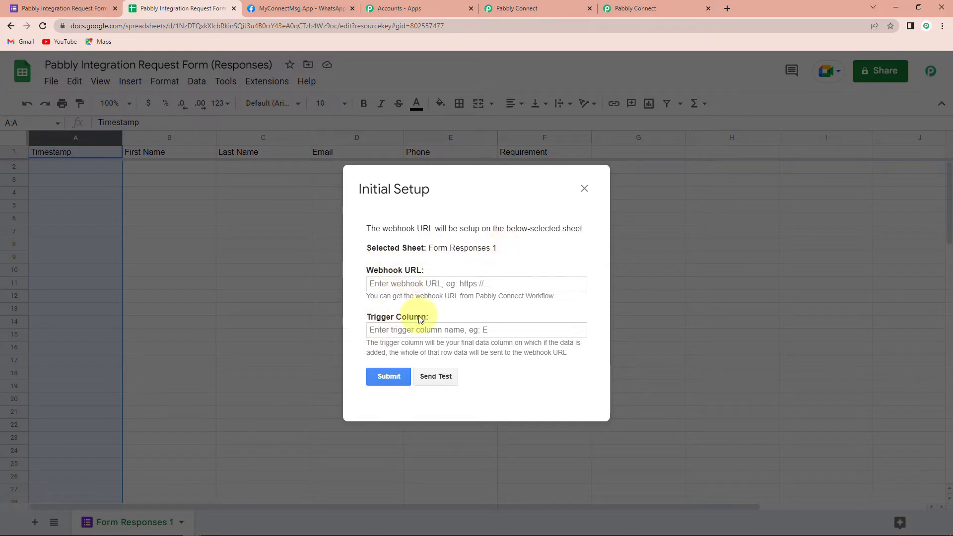
left_click(536, 9)
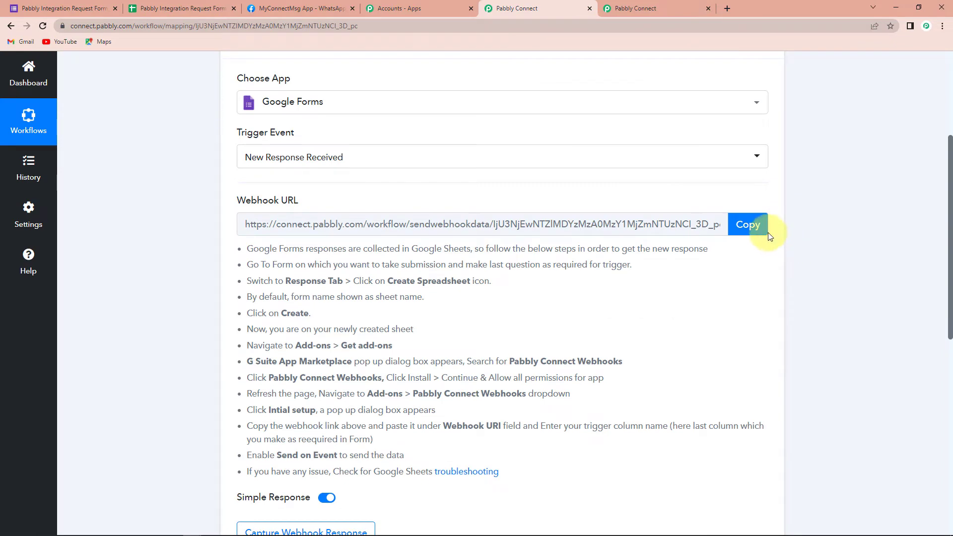
left_click(755, 226)
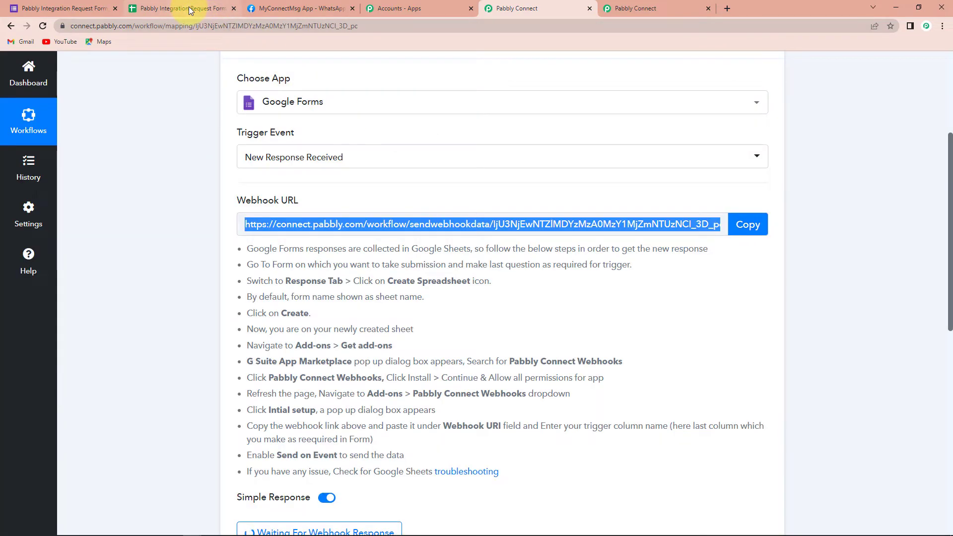
left_click(192, 9)
left_click(376, 281)
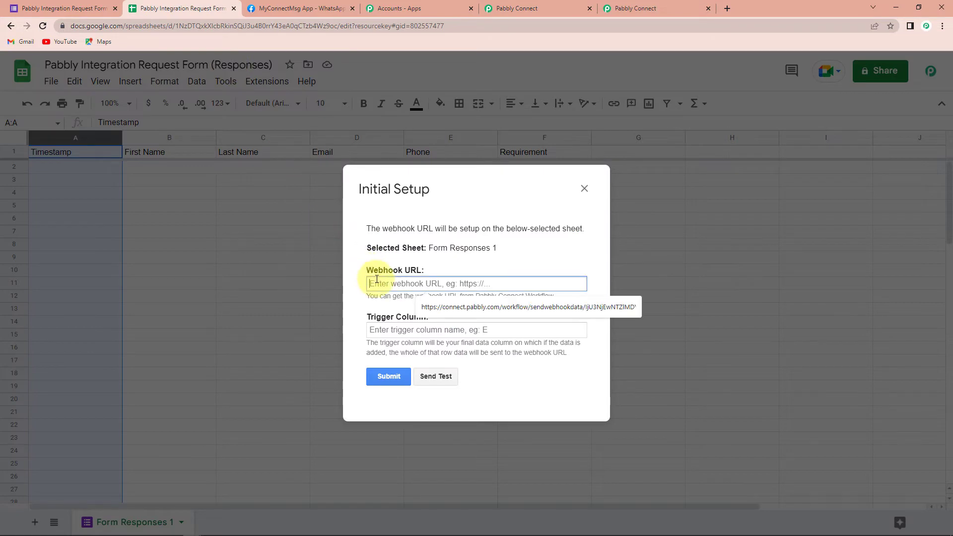
key("ctrl+v")
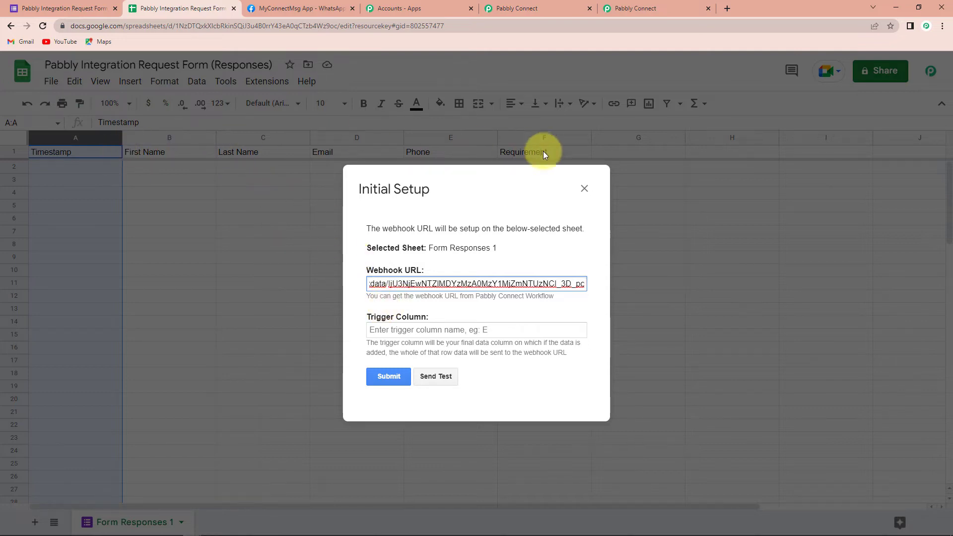
Set the trigger column to F, submit the webhook setup, and close the dialog.
left_click(431, 329)
type("F")
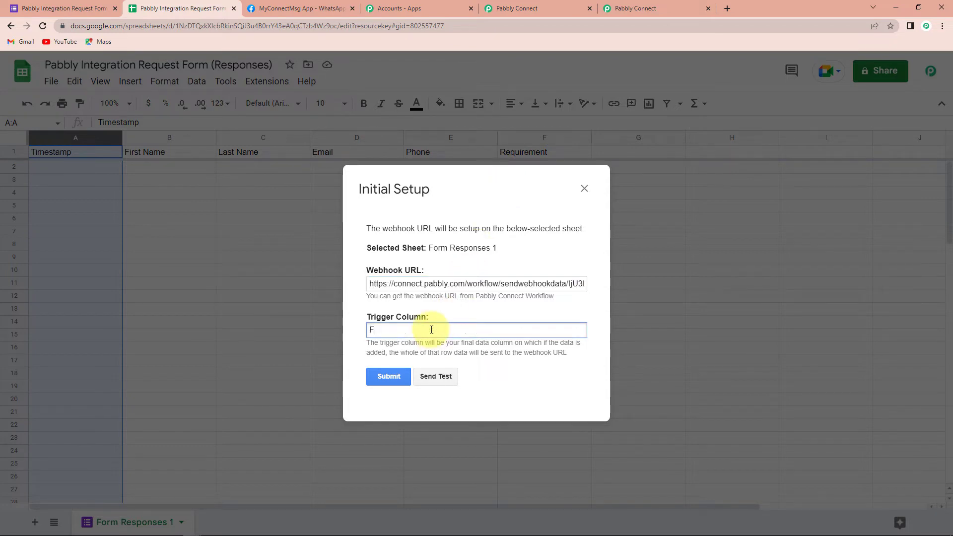
left_click(382, 377)
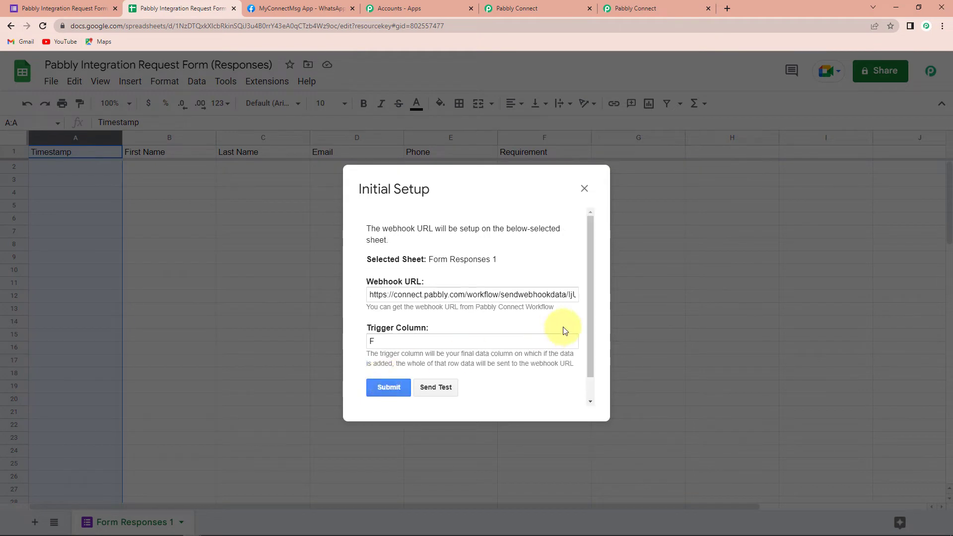
left_click_drag(590, 299, 591, 371)
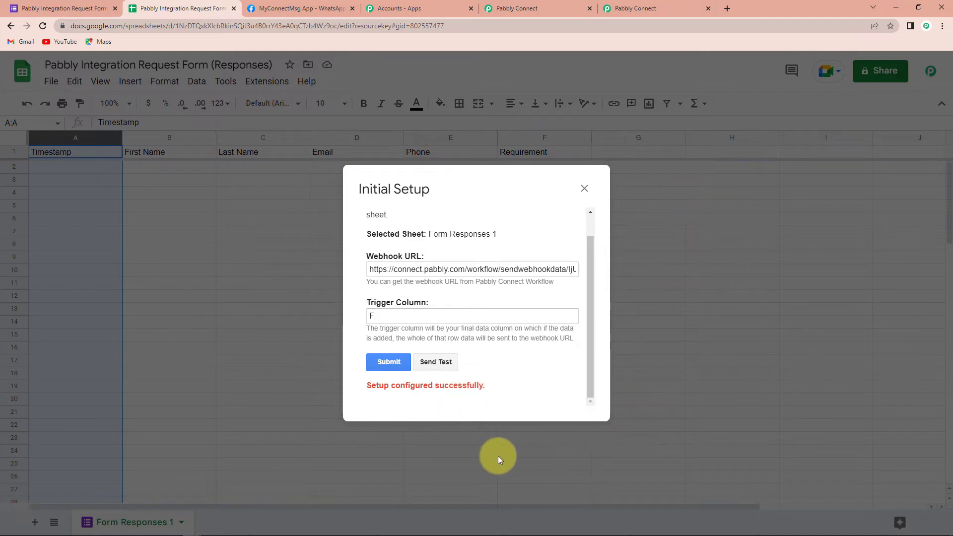
left_click(584, 188)
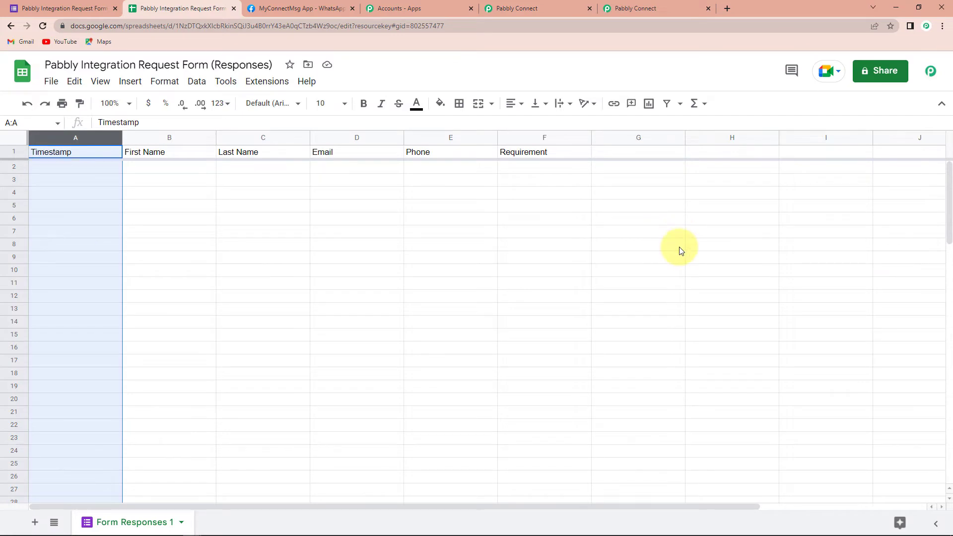
Enable the Send On Event option of Pabbly Connect Webhooks for the response sheet.
left_click(268, 81)
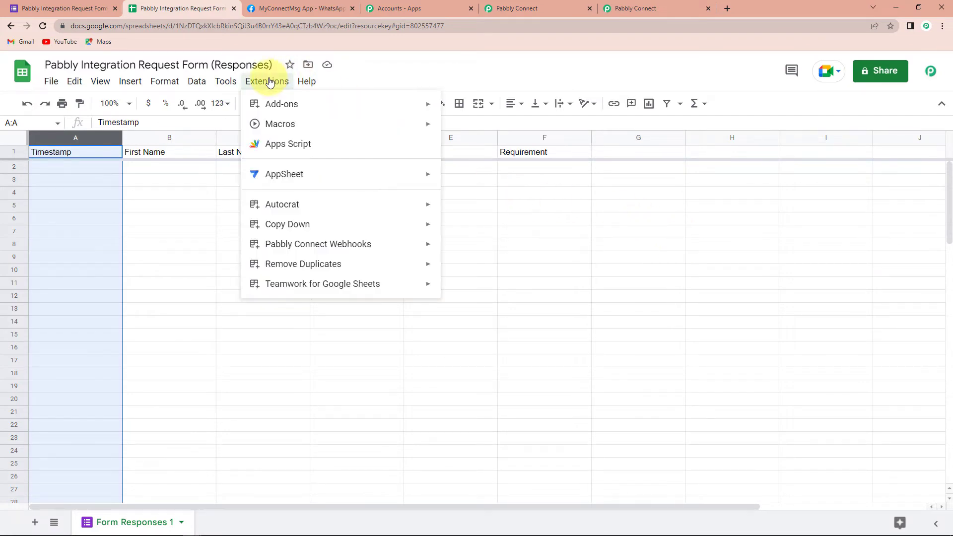
mouse_move(310, 244)
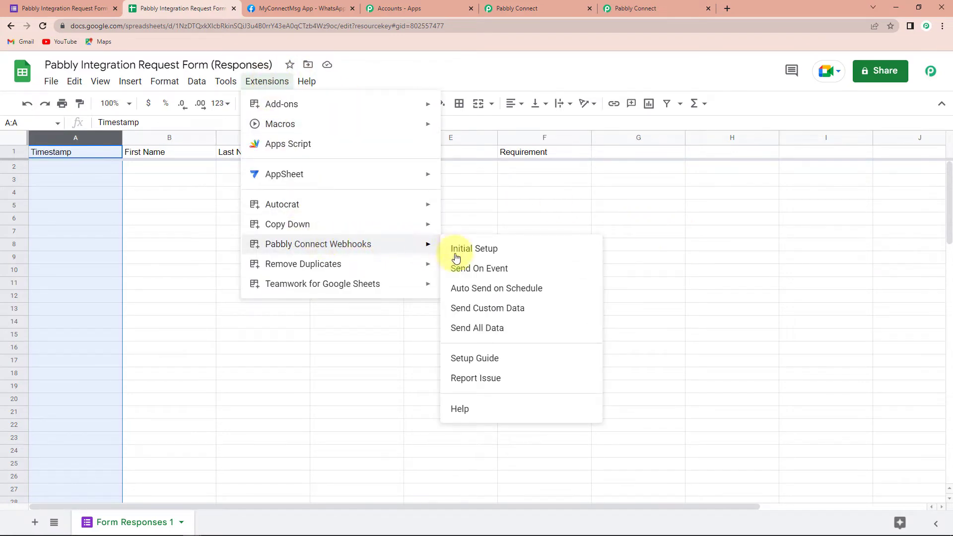
left_click(467, 271)
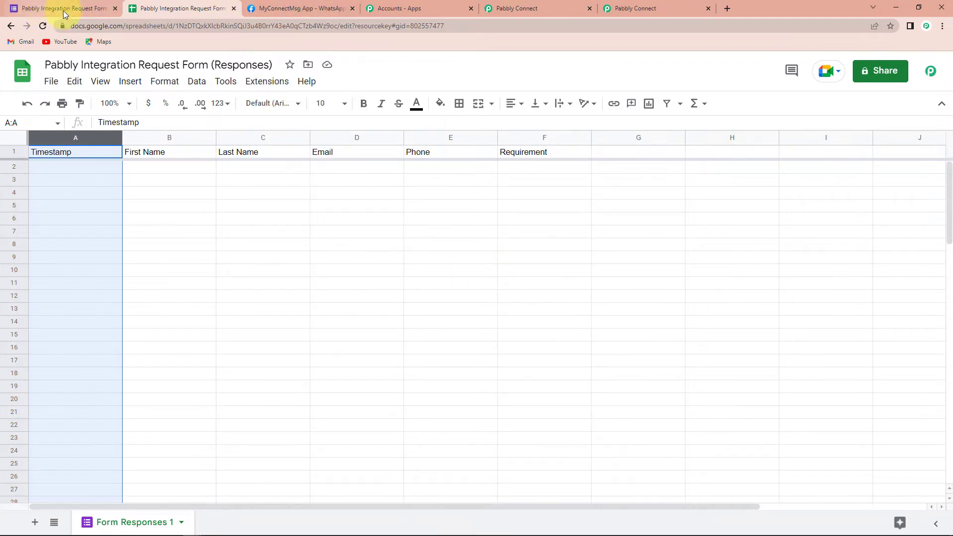
Switch to the Pabbly Integration Request Form in Google Forms and open its preview for answering.
left_click(43, 10)
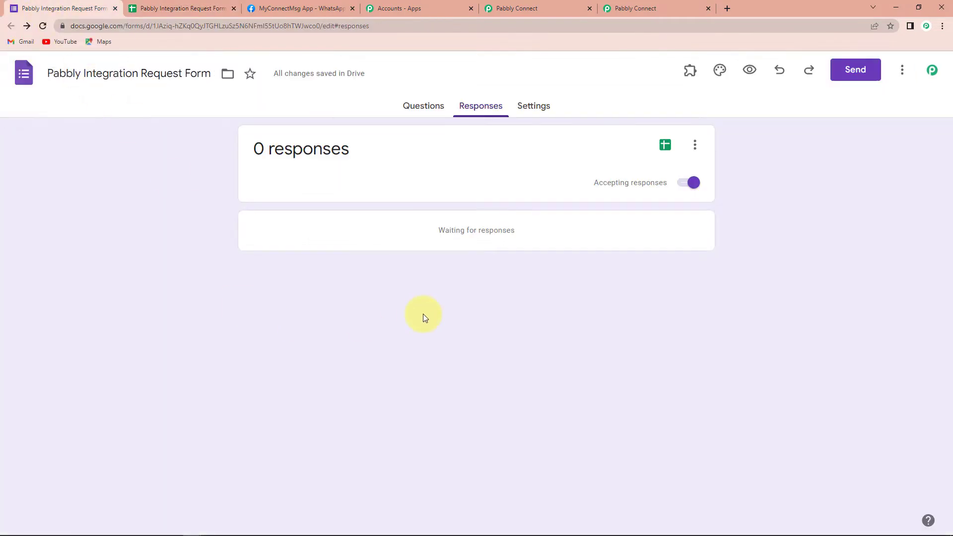
left_click(750, 72)
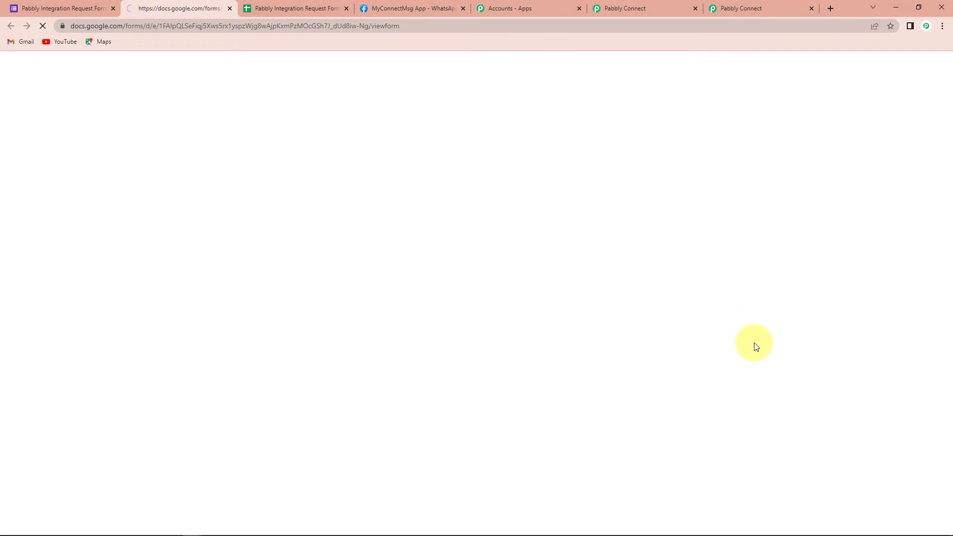
scroll(556, 183, "down", 4)
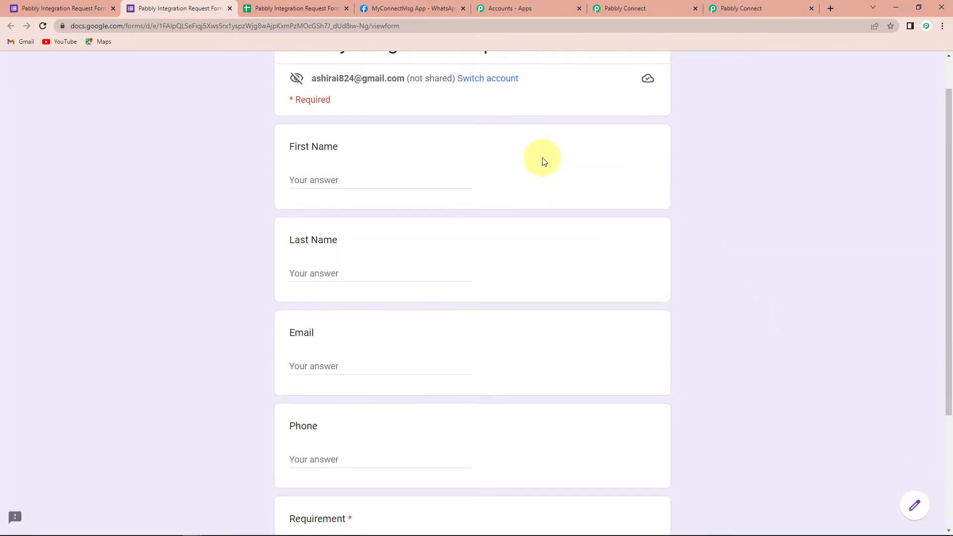
Close the extra Pabbly Connect tab and check the trigger's webhook capture status in the remaining workflow.
left_click(695, 9)
left_click(669, 5)
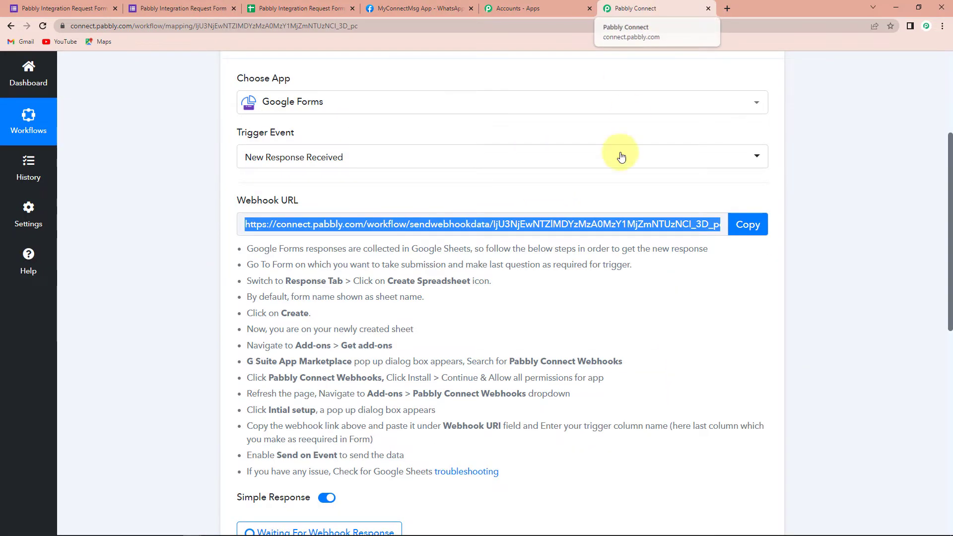
scroll(621, 159, "down", 1)
scroll(620, 163, "down", 6)
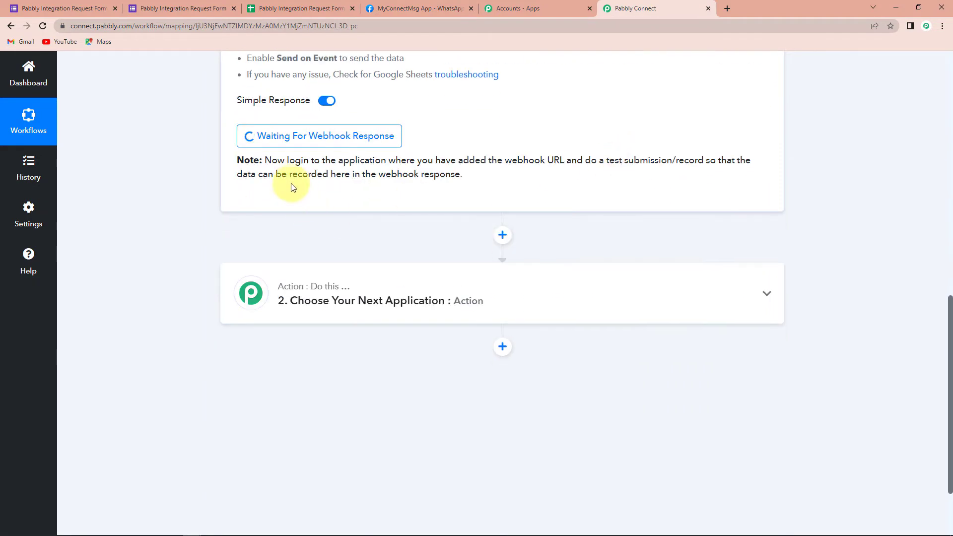
scroll(278, 238, "up", 1)
left_click(307, 186)
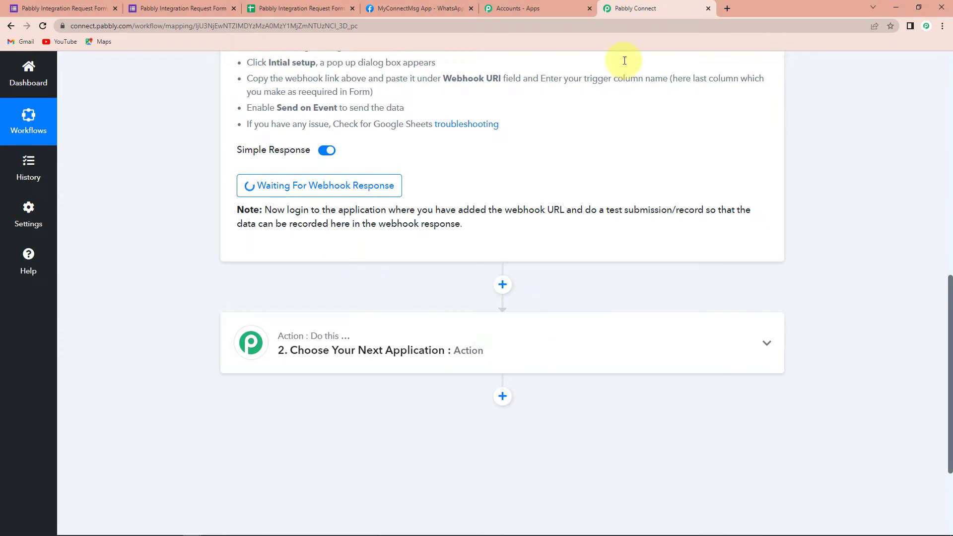
Return to the form preview and enter a test first name, last name and e-mail address.
left_click(185, 8)
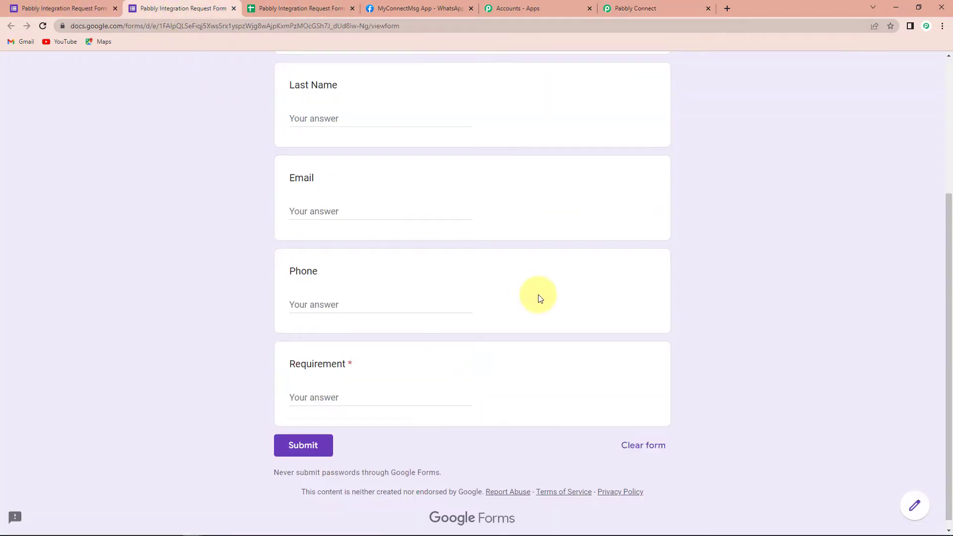
scroll(529, 293, "up", 3)
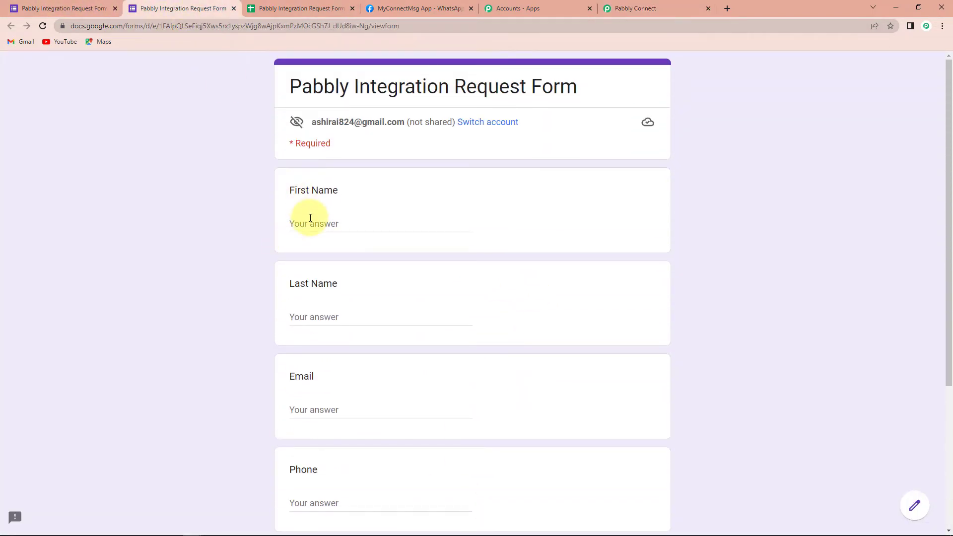
left_click(310, 218)
type("Dummy")
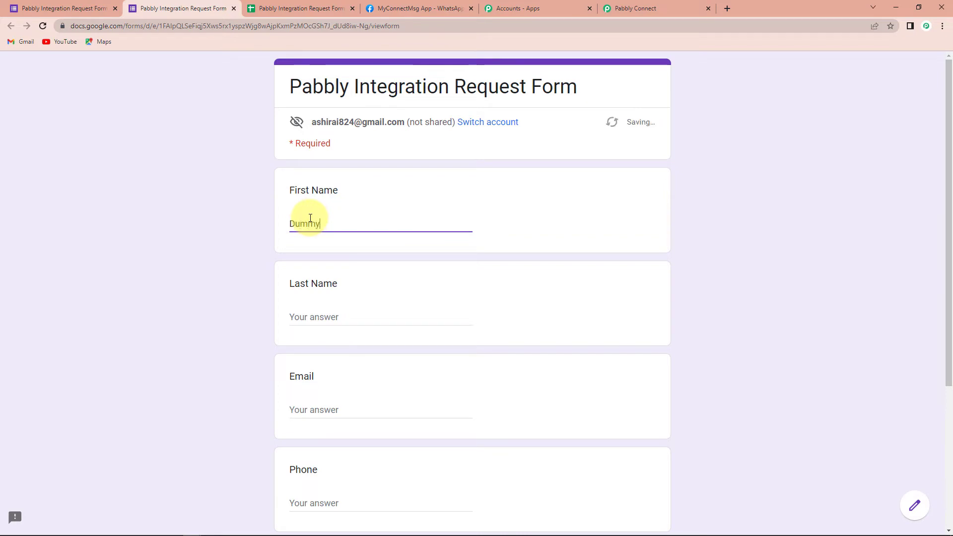
key("Tab")
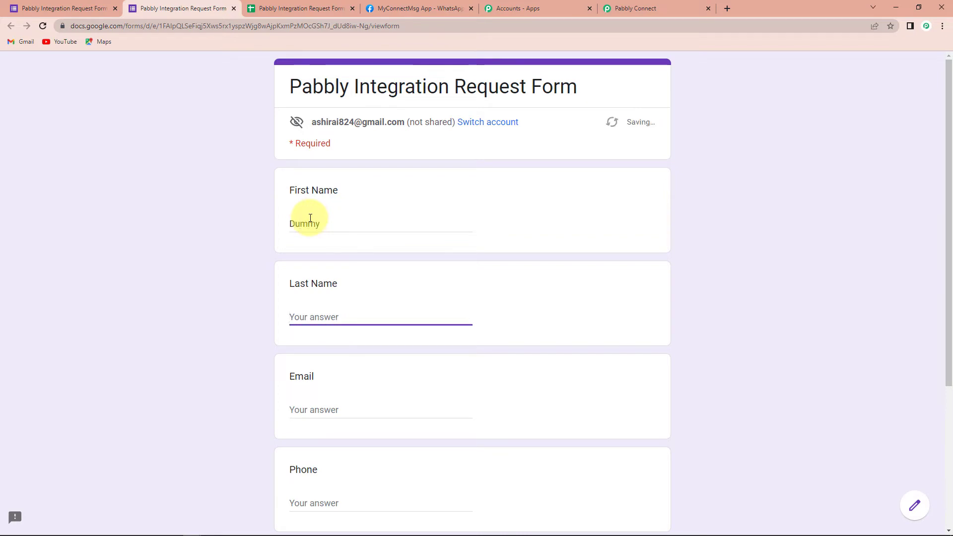
type("Demo")
key("Tab")
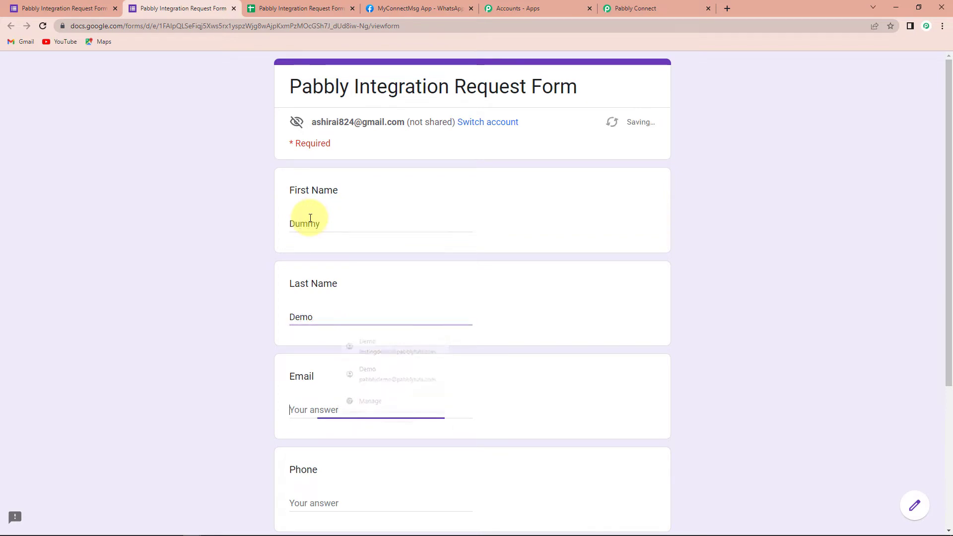
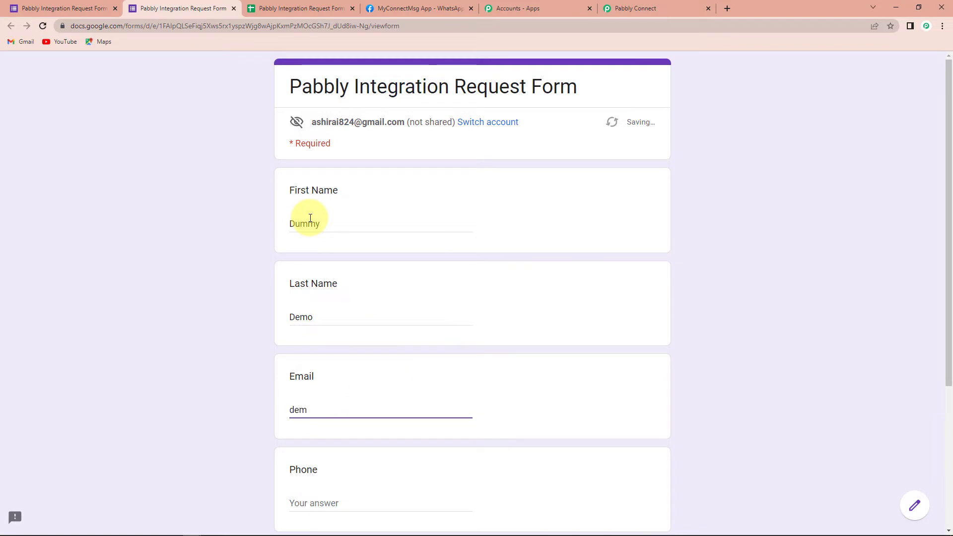
key("Tab")
scroll(344, 276, "down", 4)
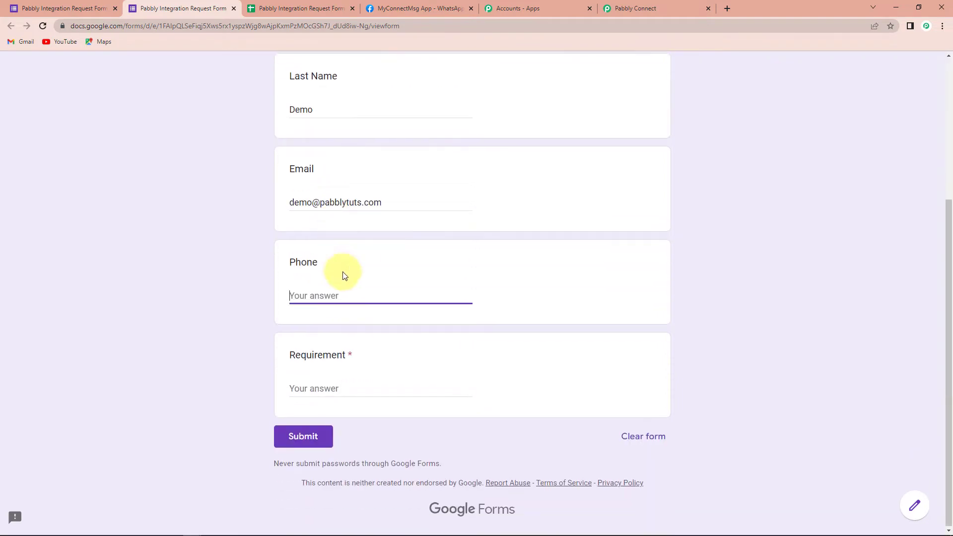
Enter a test phone number, answer Requirement with "Highly Required", and submit the form.
type("9111111111")
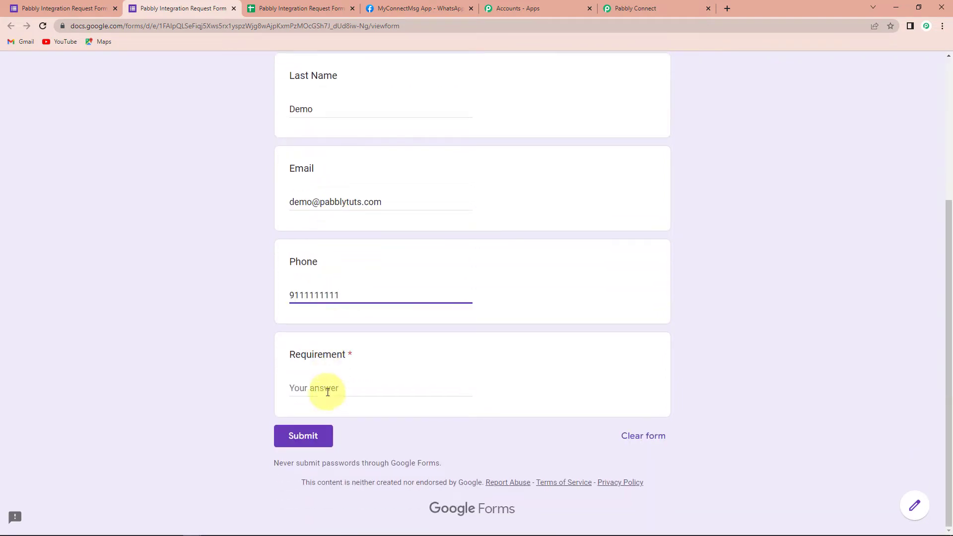
left_click(327, 393)
type("Highl")
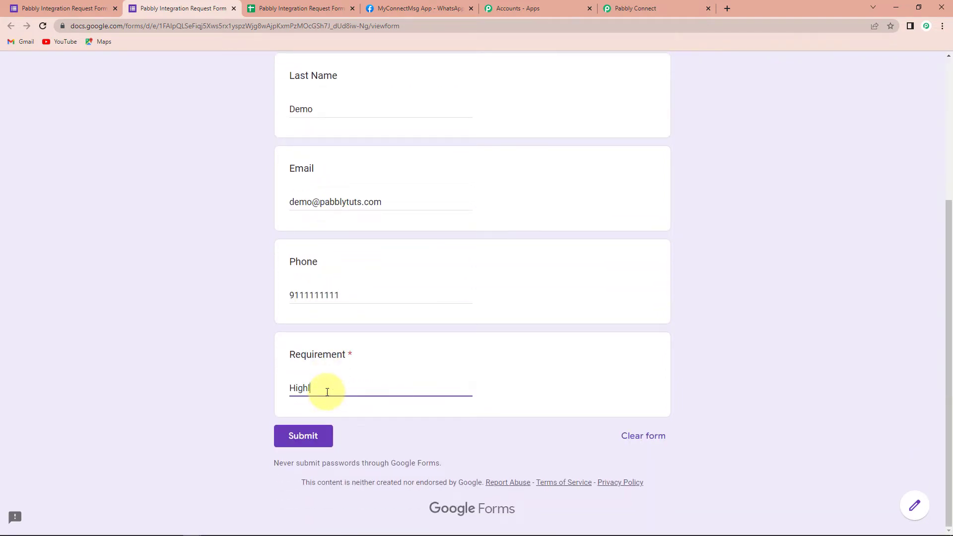
type("y Required")
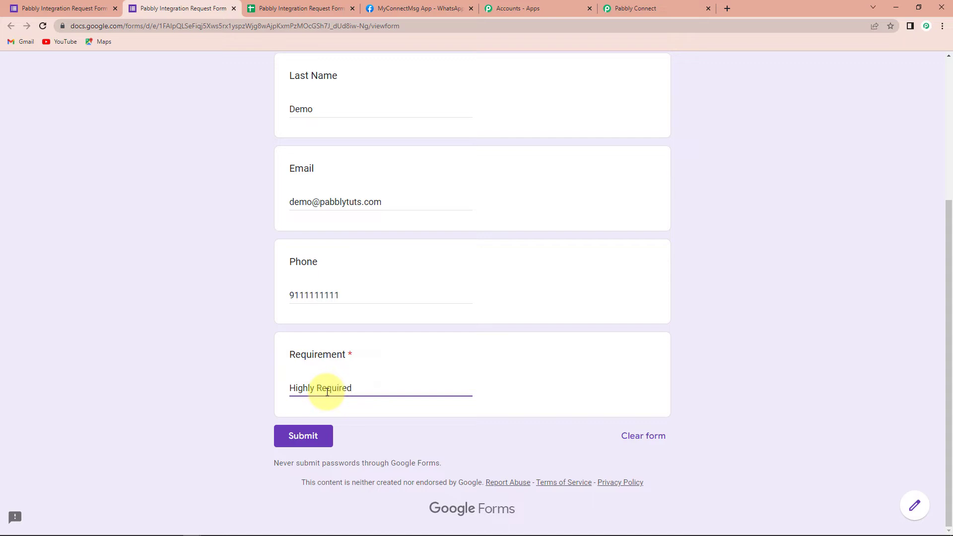
left_click(306, 437)
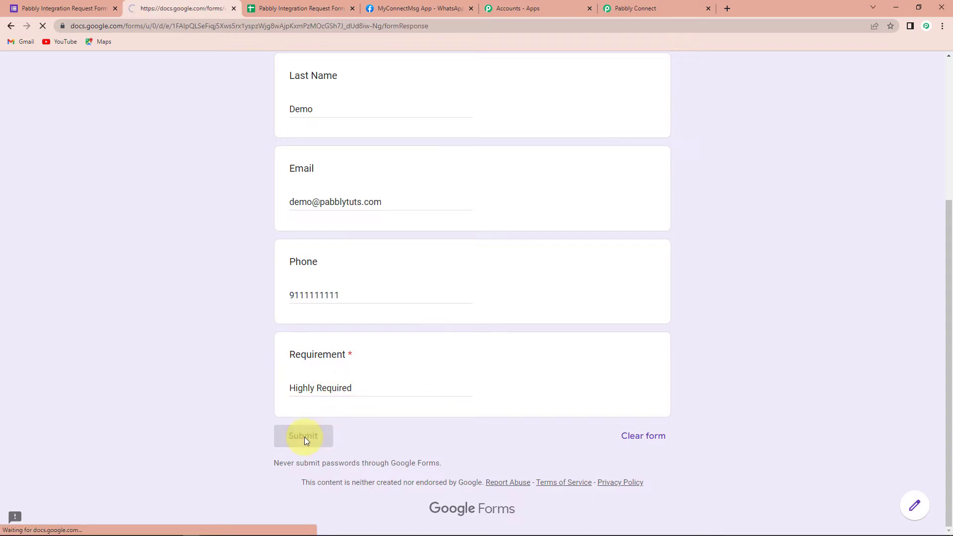
Check the test submission in the response sheet and in the webhook response captured by the Pabbly Connect workflow.
left_click(280, 9)
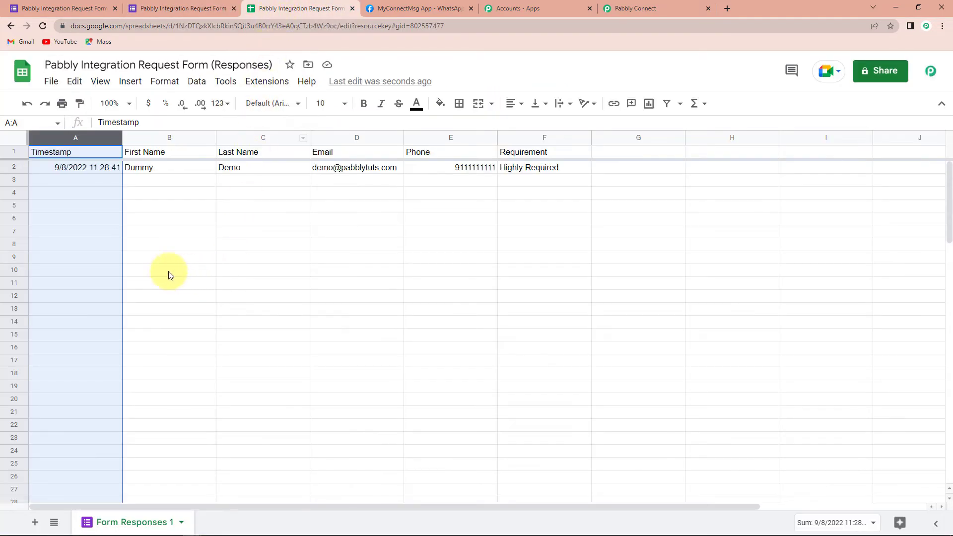
left_click(166, 269)
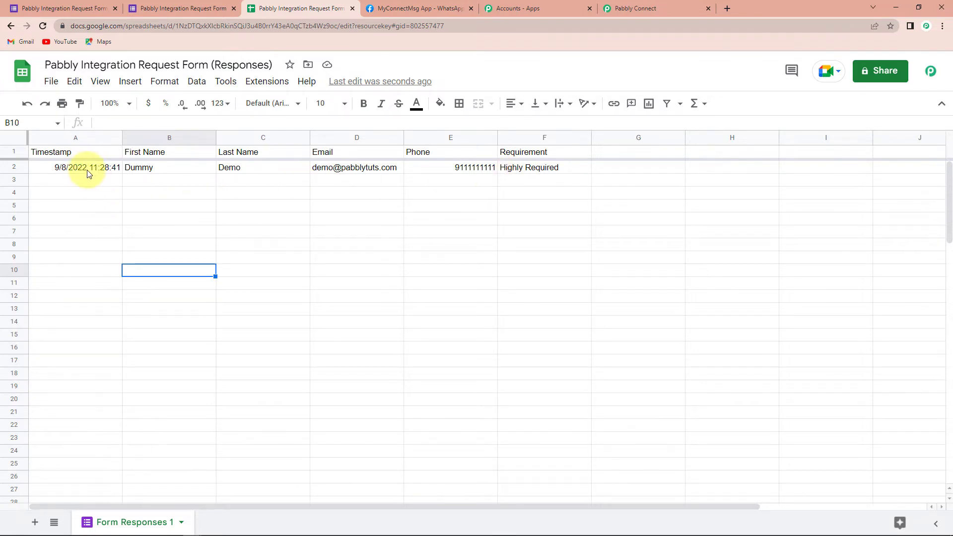
left_click(620, 9)
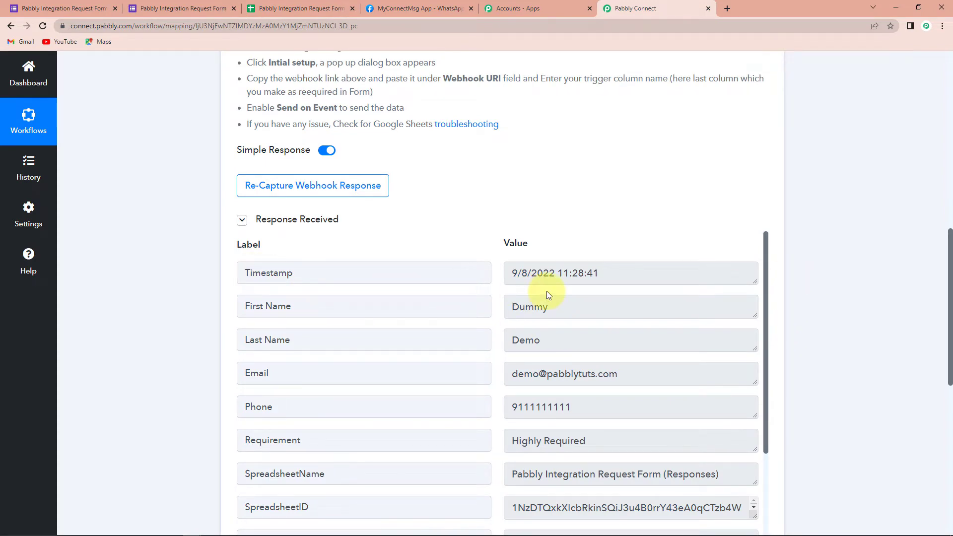
scroll(546, 290, "down", 2)
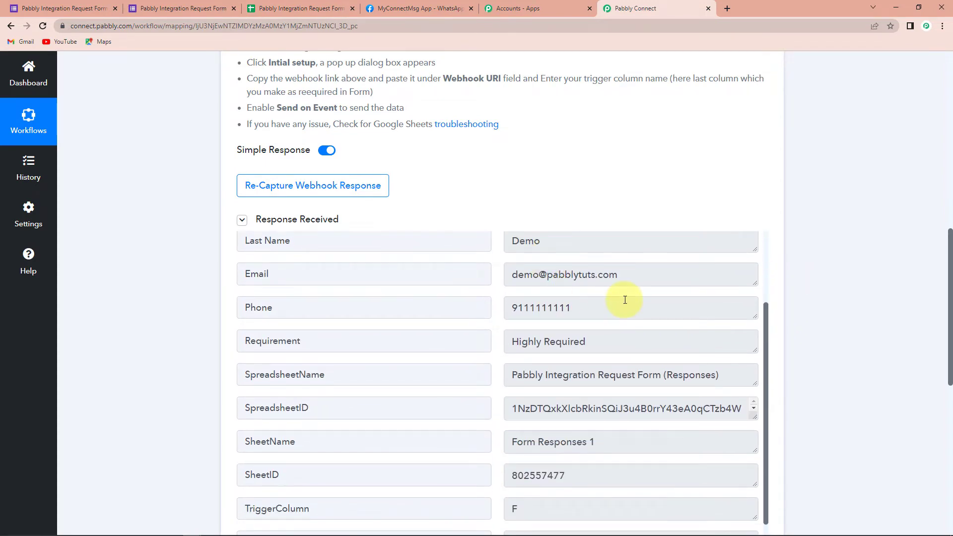
scroll(672, 393, "down", 1)
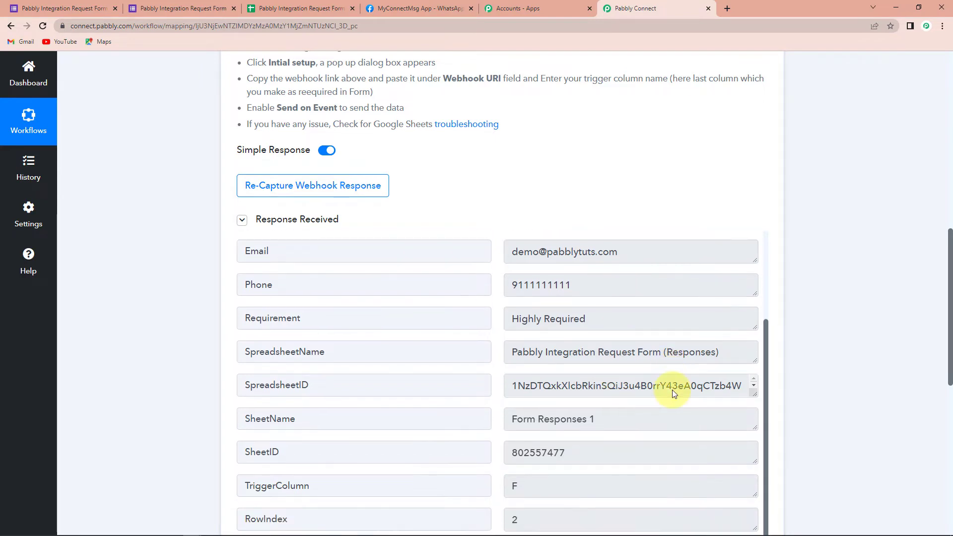
Set the workflow's action application to WhatsApp Cloud API with the Send Template Message event.
scroll(838, 342, "down", 4)
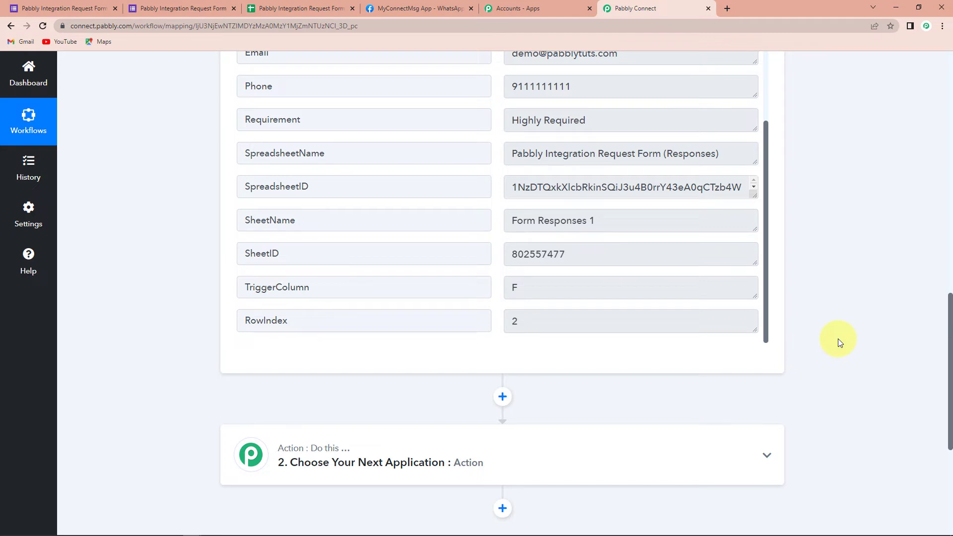
scroll(899, 213, "down", 5)
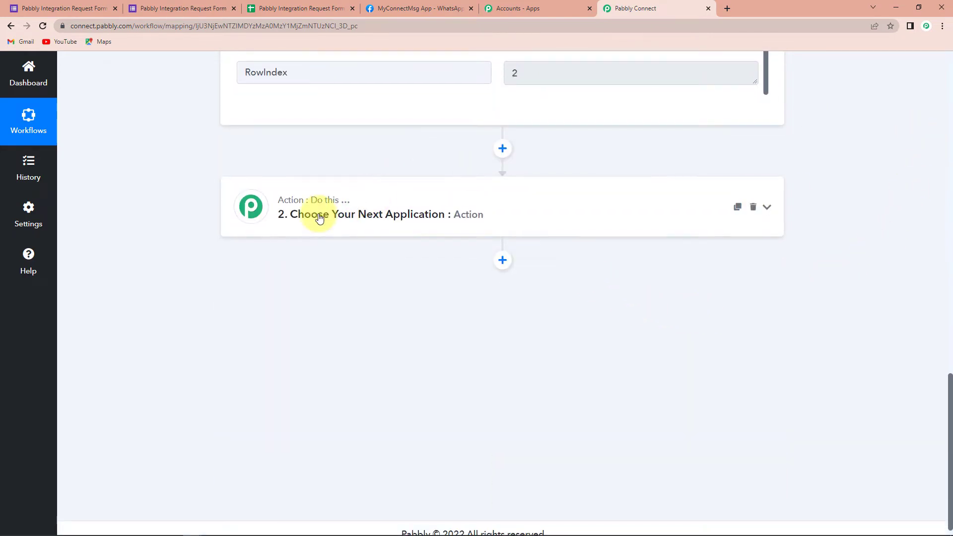
left_click(319, 219)
left_click(311, 284)
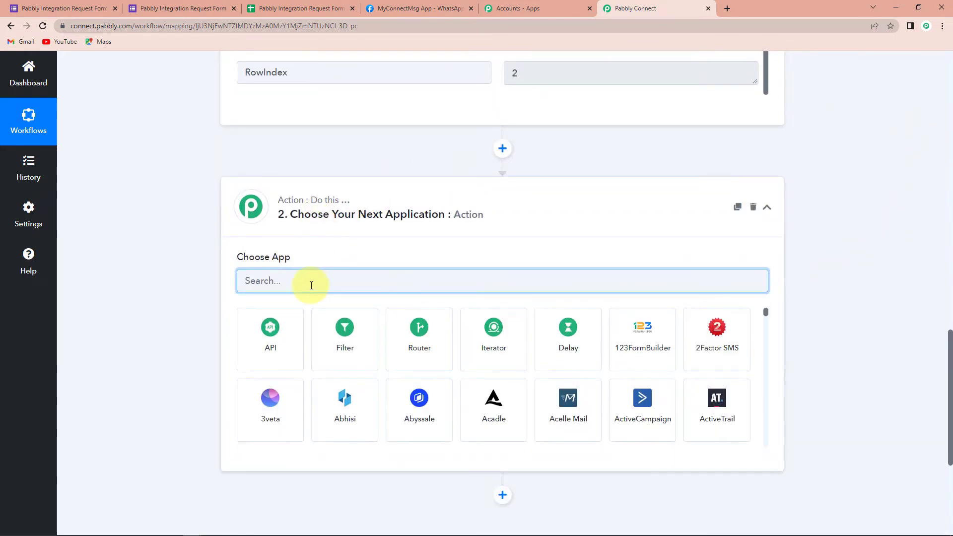
type("wh")
left_click(636, 350)
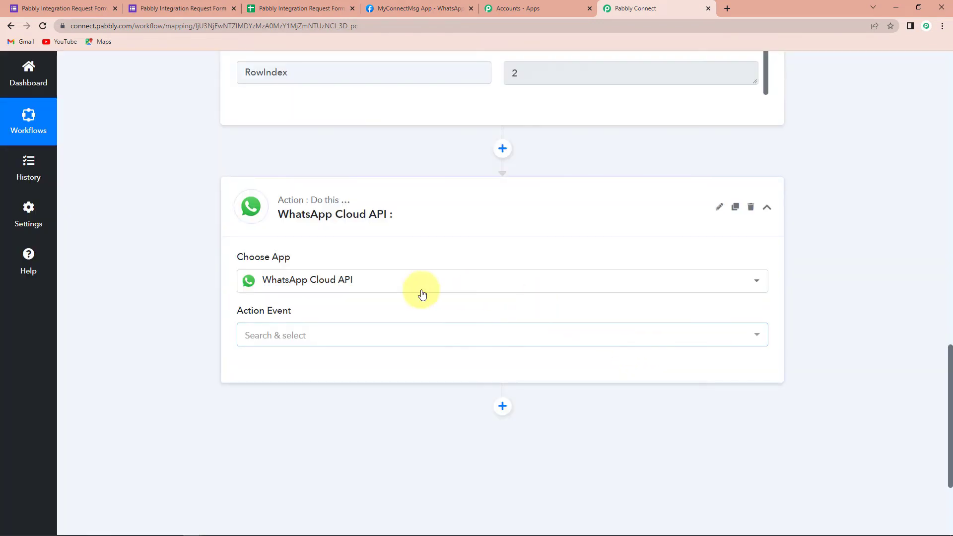
left_click(266, 336)
left_click(255, 390)
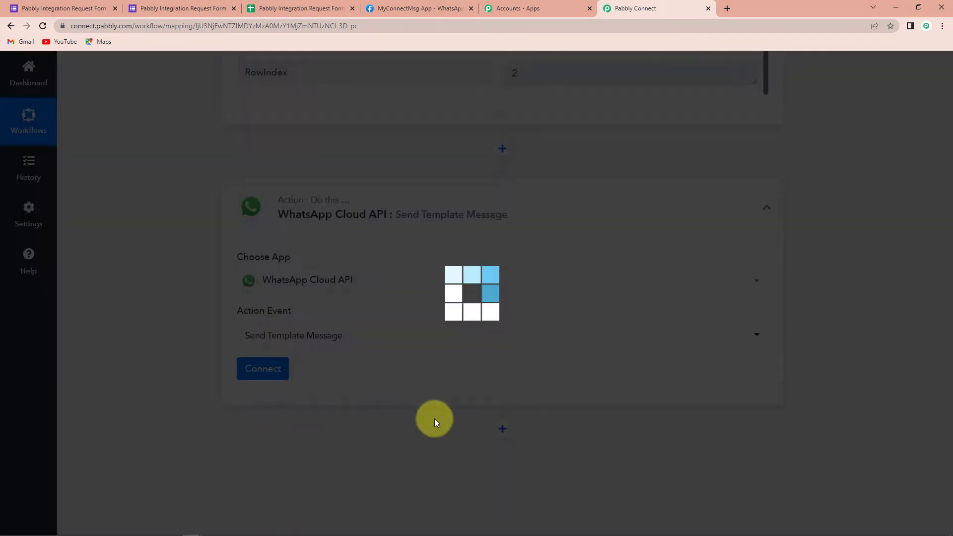
Start adding a new WhatsApp Cloud API connection for the Send Template Message action.
left_click(268, 372)
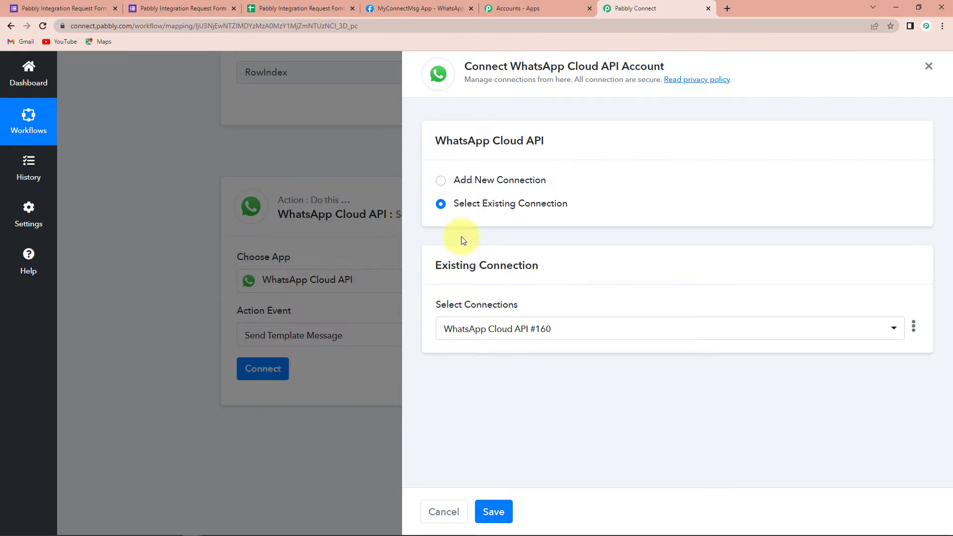
left_click(440, 180)
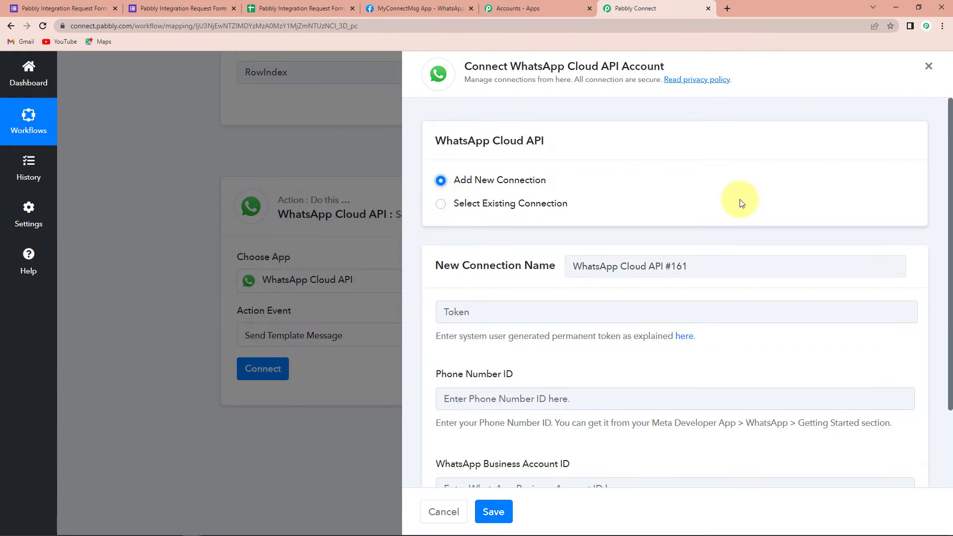
scroll(740, 203, "down", 2)
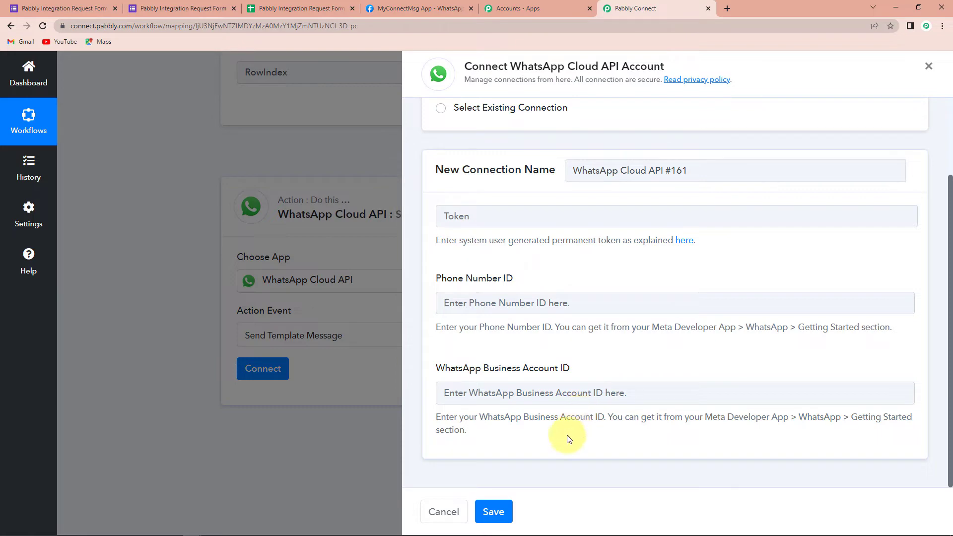
Copy the temporary access token from the Meta for Developers app page into the new connection's Token field in Pabbly Connect.
left_click(418, 8)
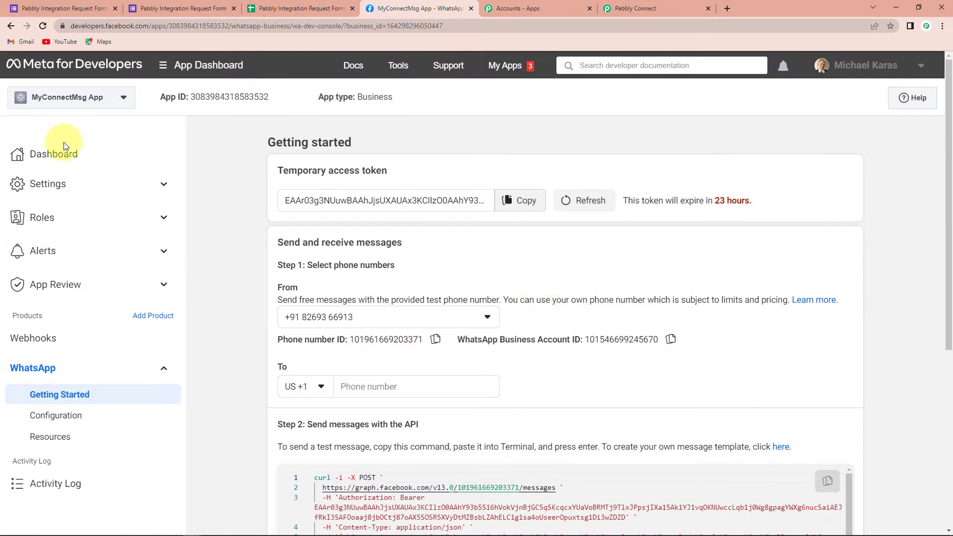
left_click(191, 67)
left_click(198, 74)
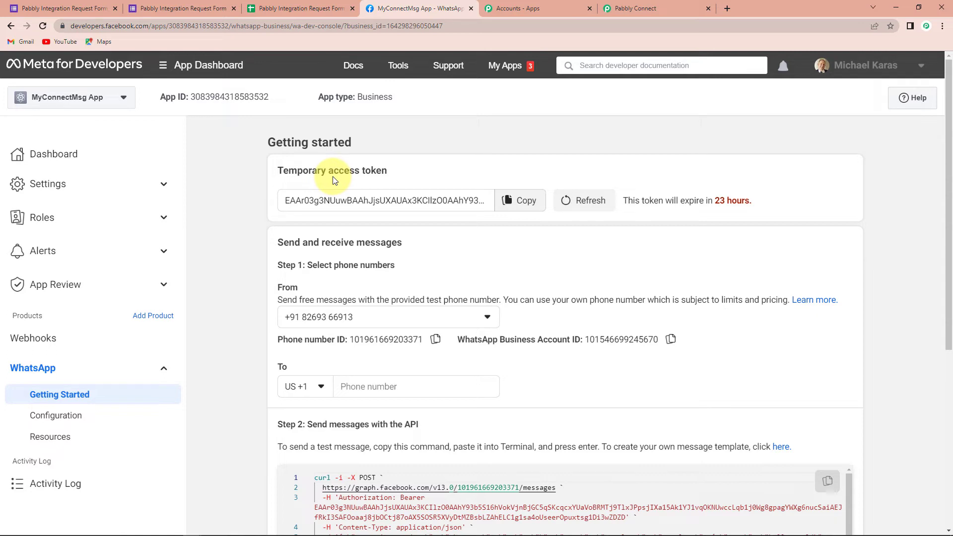
left_click(522, 201)
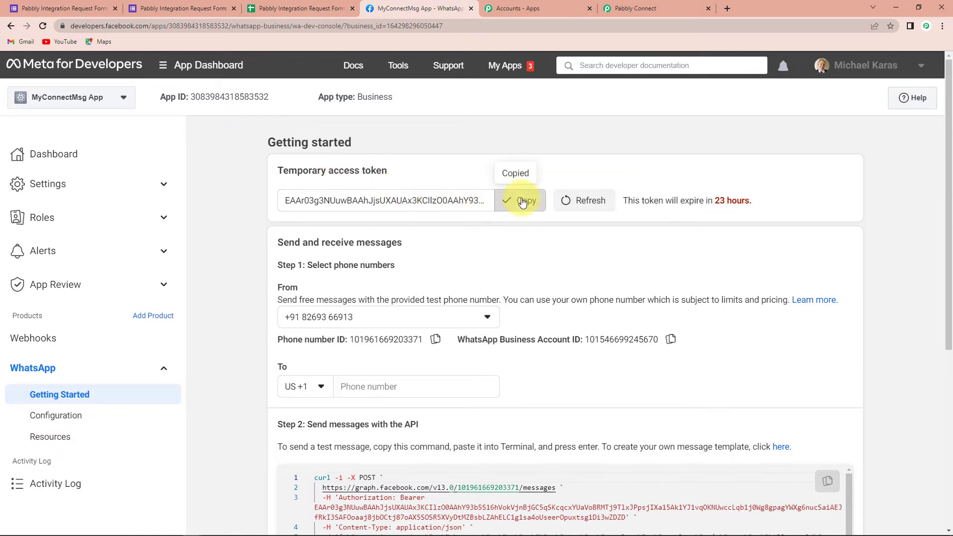
left_click(641, 6)
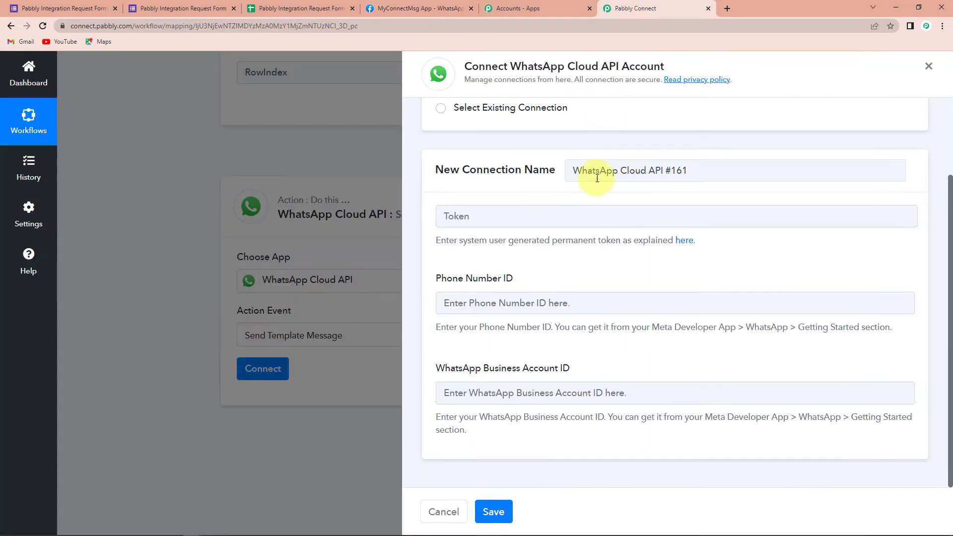
left_click(459, 224)
key("ctrl+v")
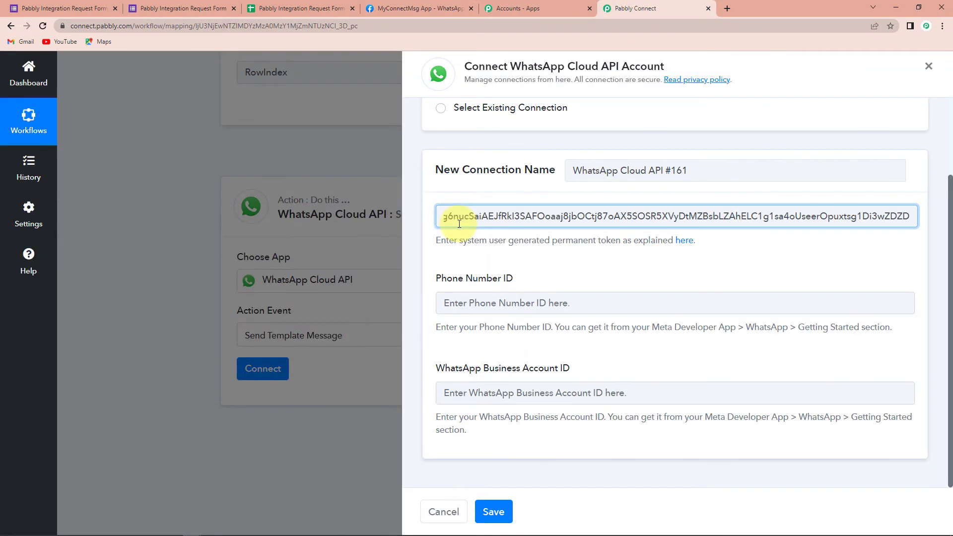
Copy the Phone Number ID from the Meta for Developers page into the matching field of the Pabbly Connect connection.
left_click(452, 8)
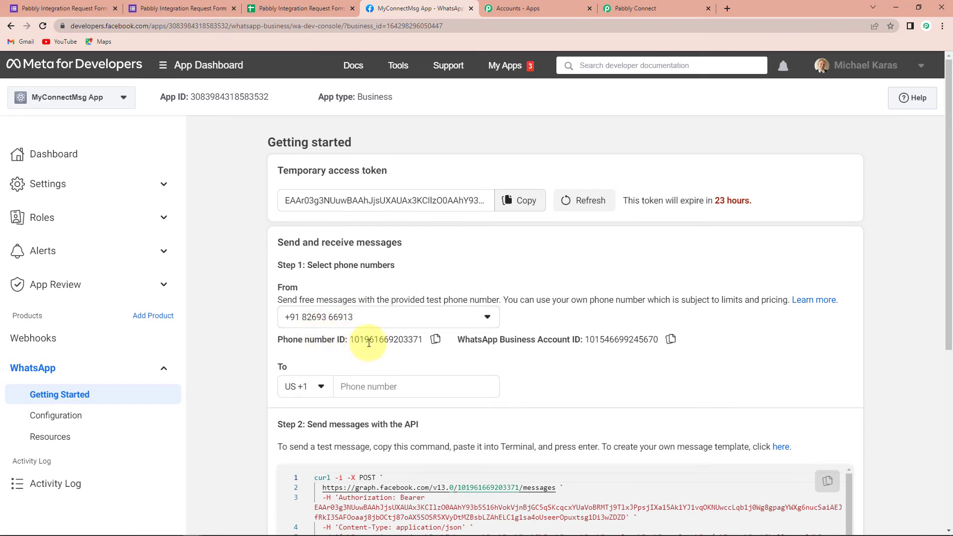
left_click(435, 339)
left_click(645, 9)
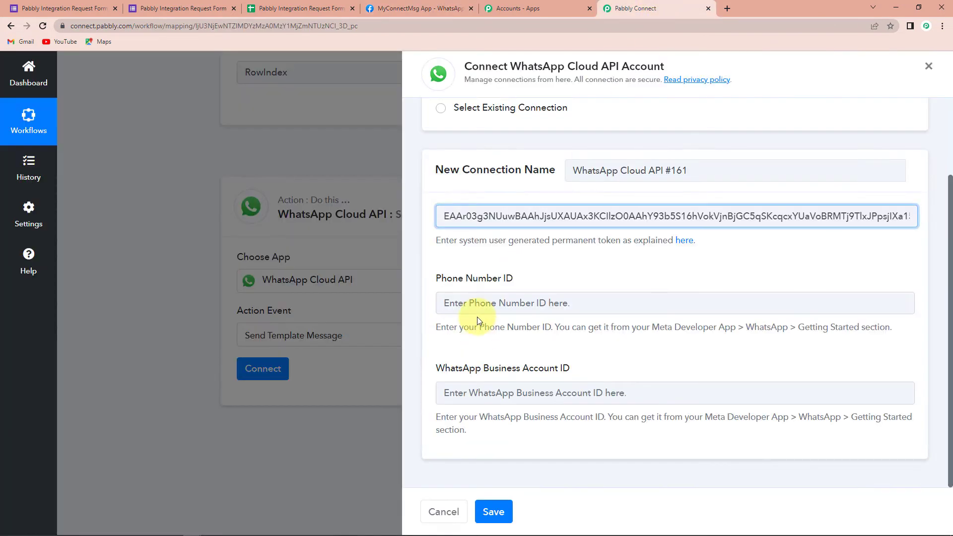
left_click(477, 306)
key("ctrl+v")
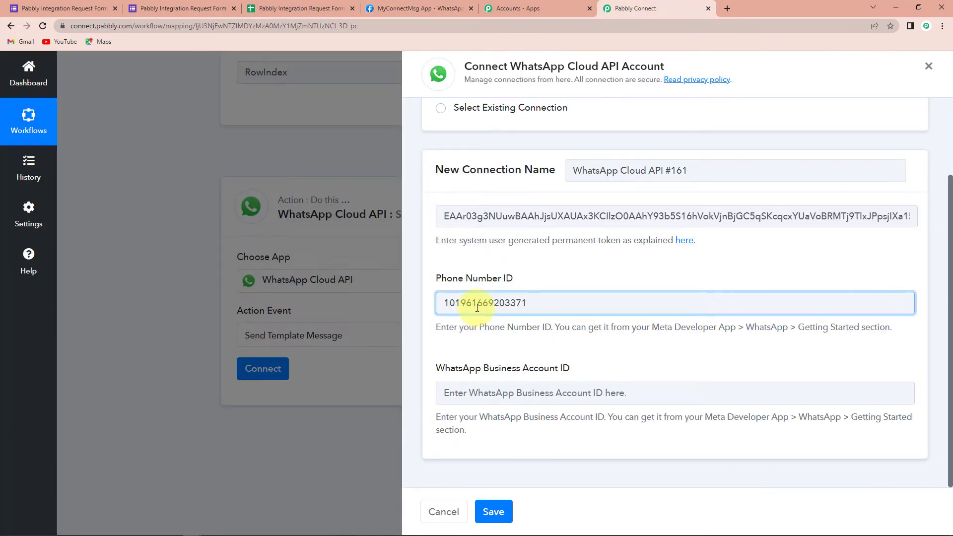
Copy the WhatsApp Business Account ID from Meta for Developers into the Pabbly Connect connection and save the connection.
left_click(407, 9)
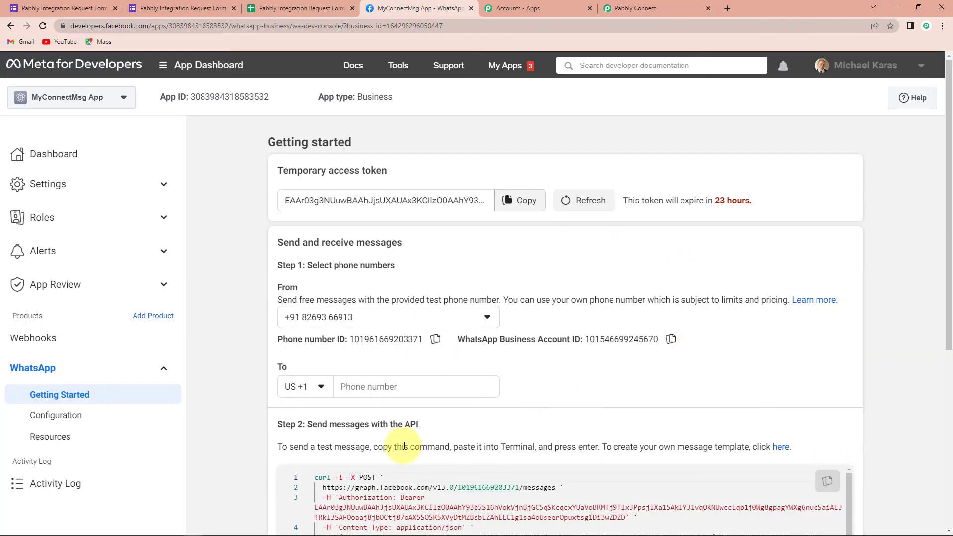
left_click(670, 339)
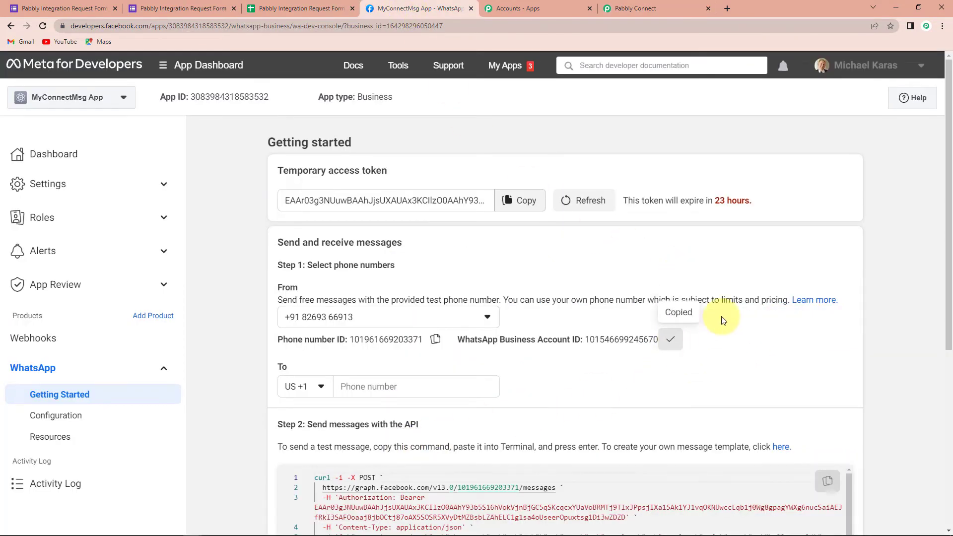
left_click(650, 14)
left_click(509, 390)
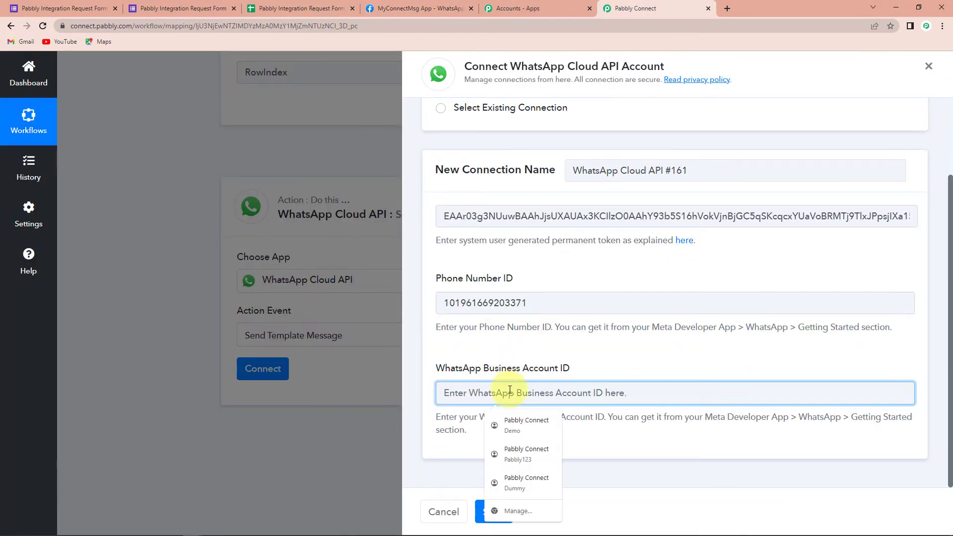
key("ctrl+v")
left_click(493, 511)
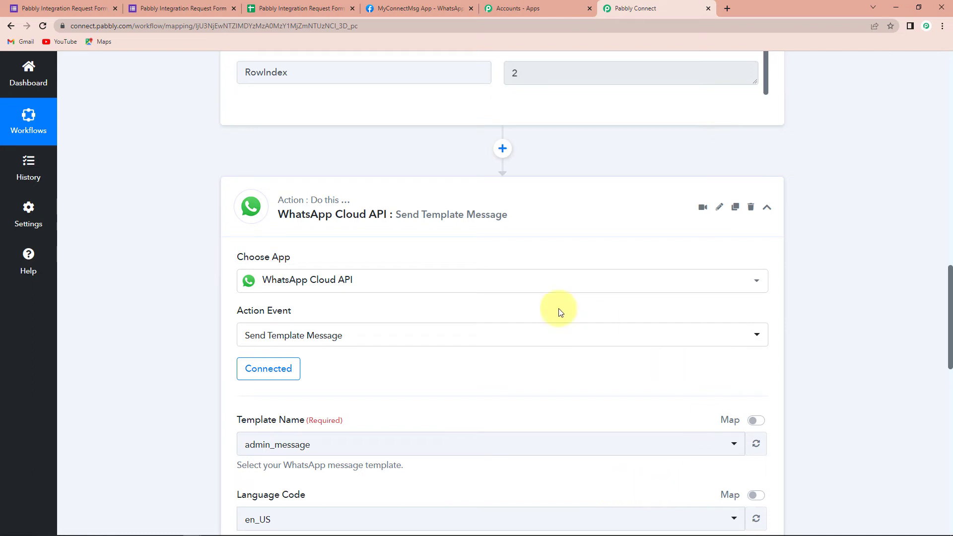
Review the action's template fields, then open the message template list in WhatsApp Manager from the Meta for Developers Getting Started page.
scroll(559, 310, "down", 5)
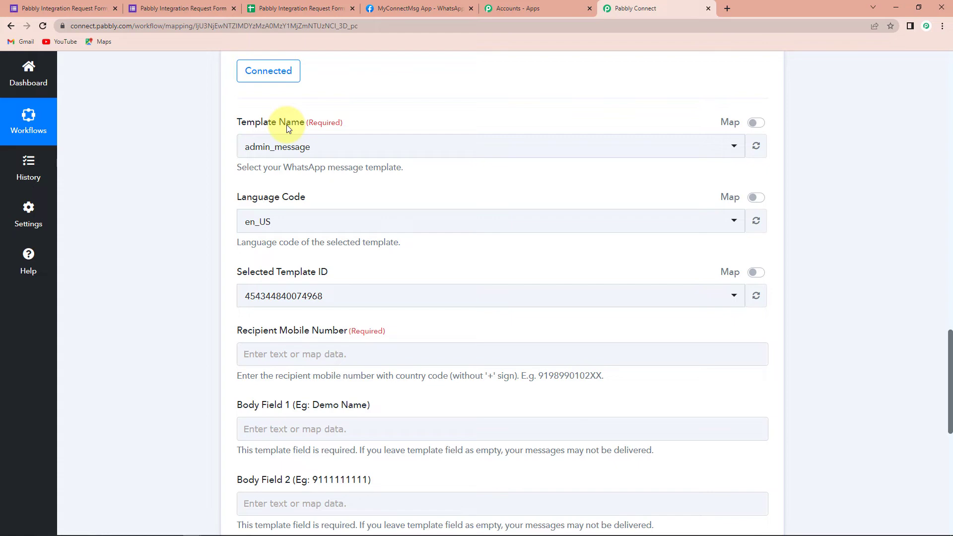
left_click(402, 9)
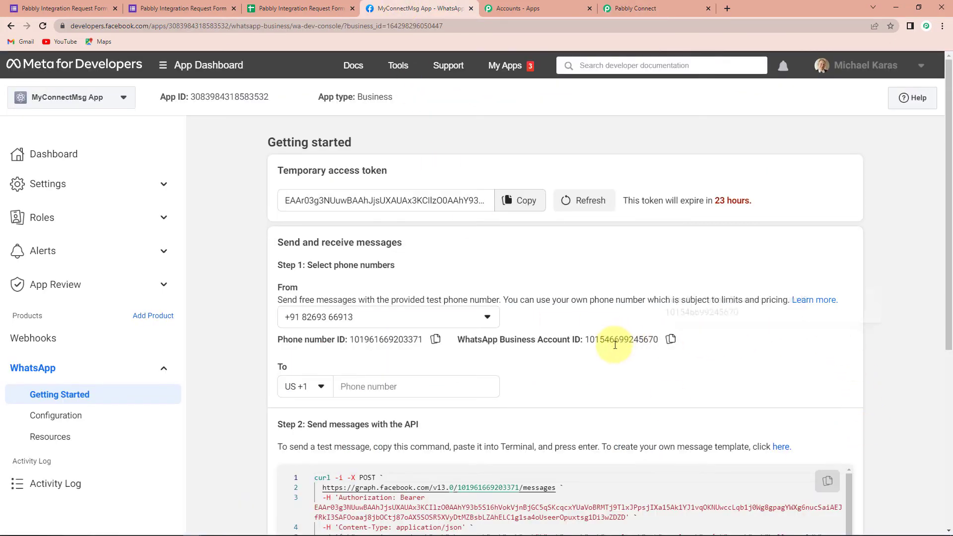
scroll(689, 413, "down", 1)
scroll(689, 413, "down", 2)
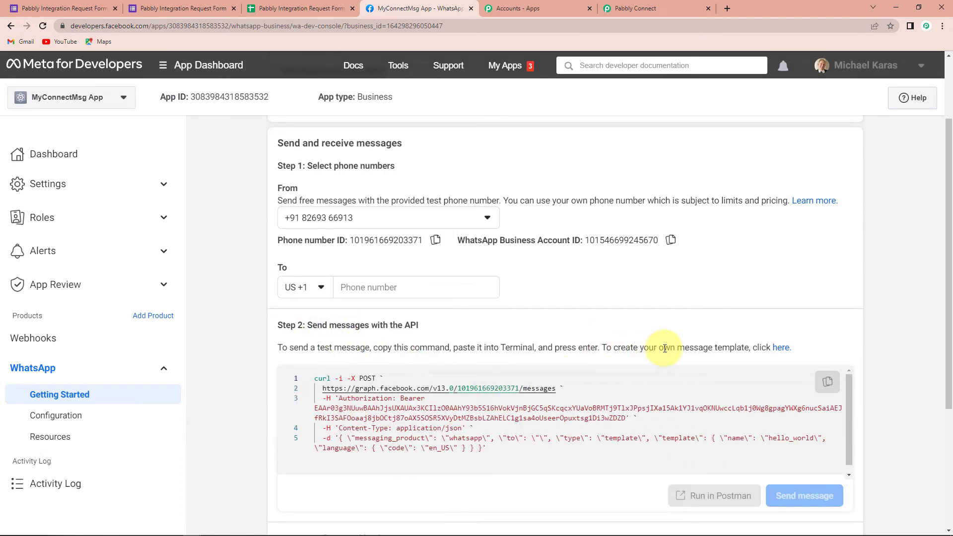
left_click(780, 347)
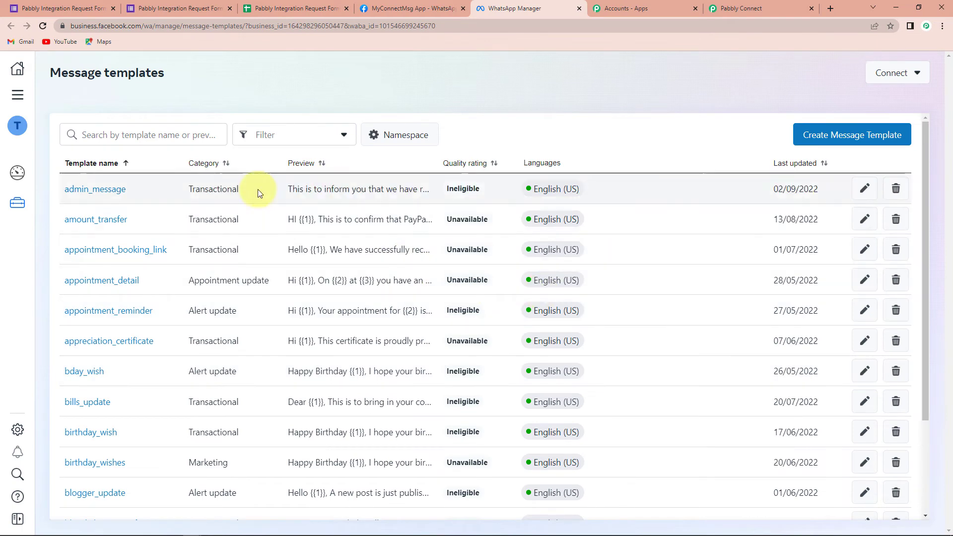
Search the message templates for "welcome" and open the new_lead_signup template.
scroll(132, 315, "down", 7)
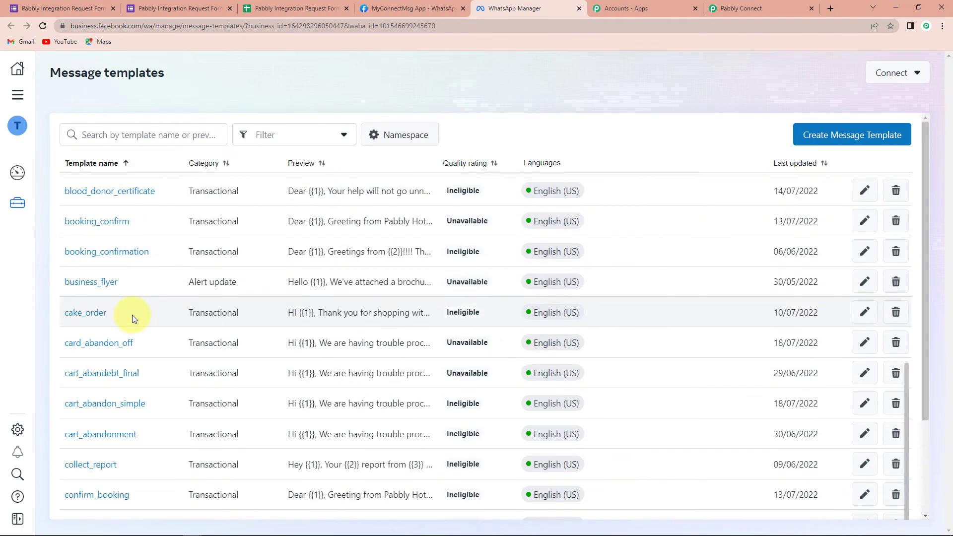
scroll(132, 316, "up", 4)
mouse_move(593, 283)
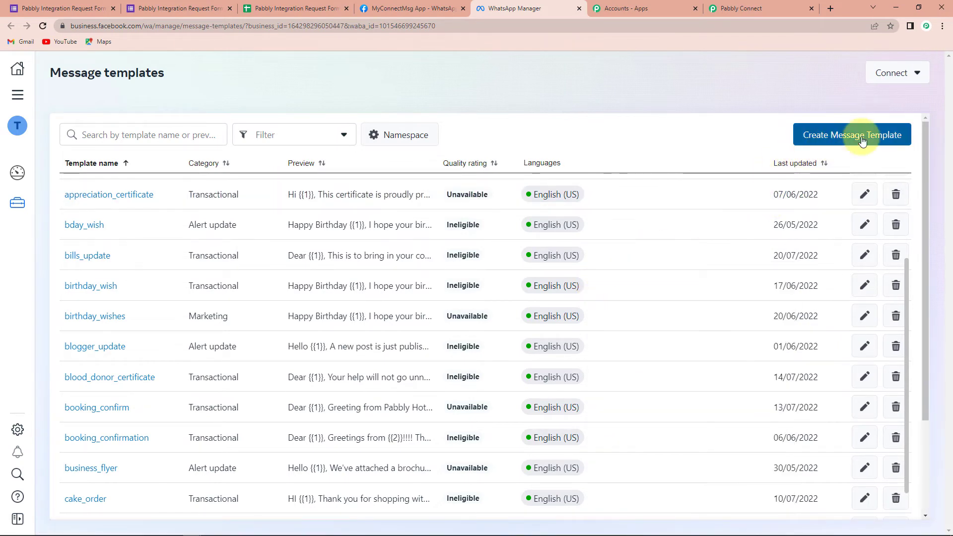
scroll(160, 138, "up", 5)
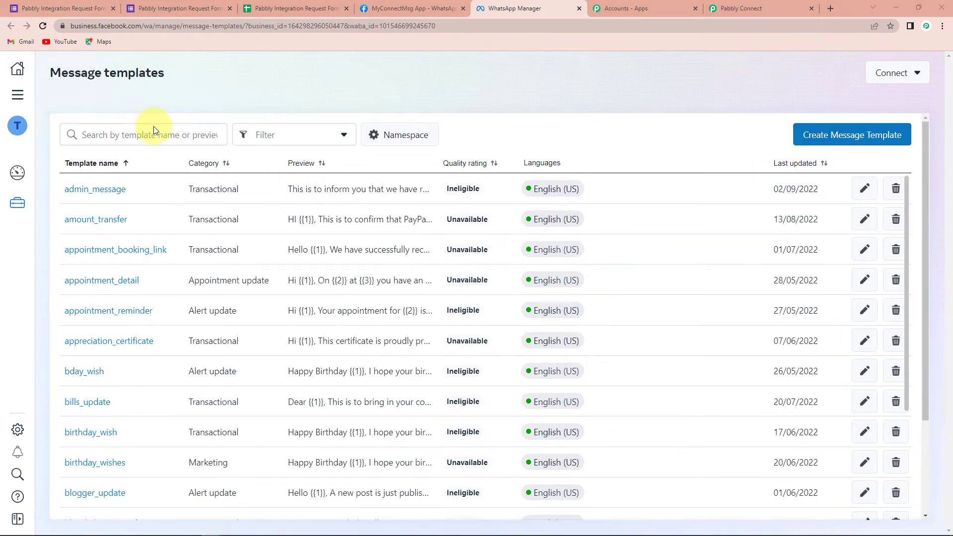
left_click(173, 135)
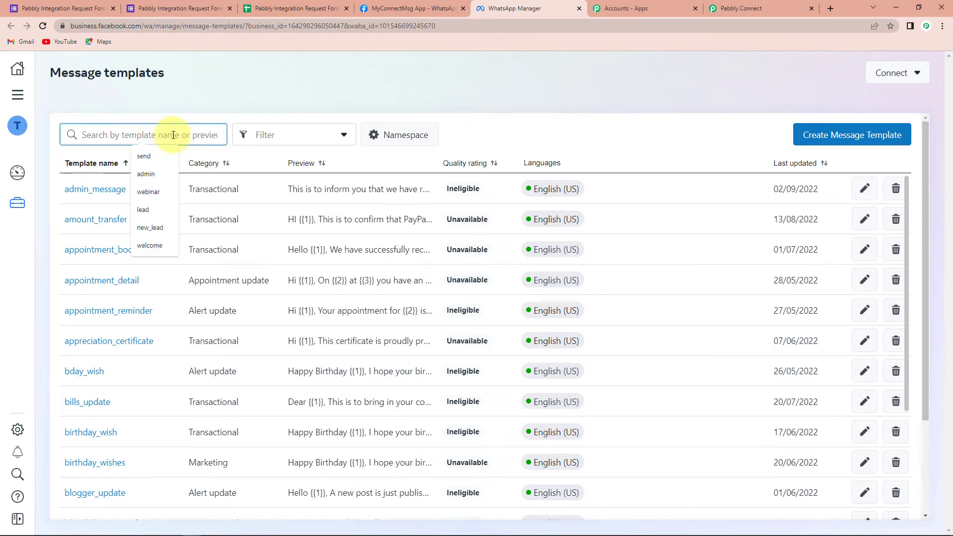
type("welcome")
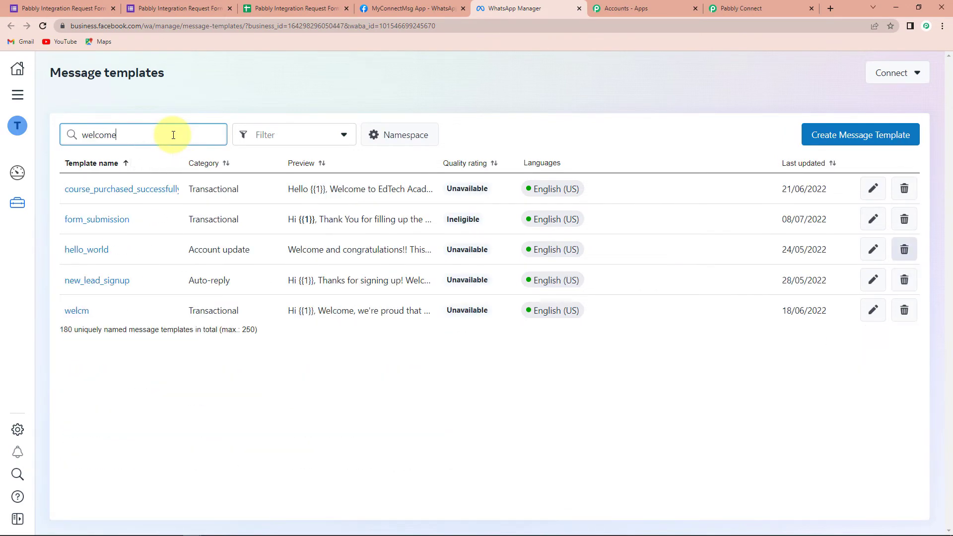
left_click(79, 281)
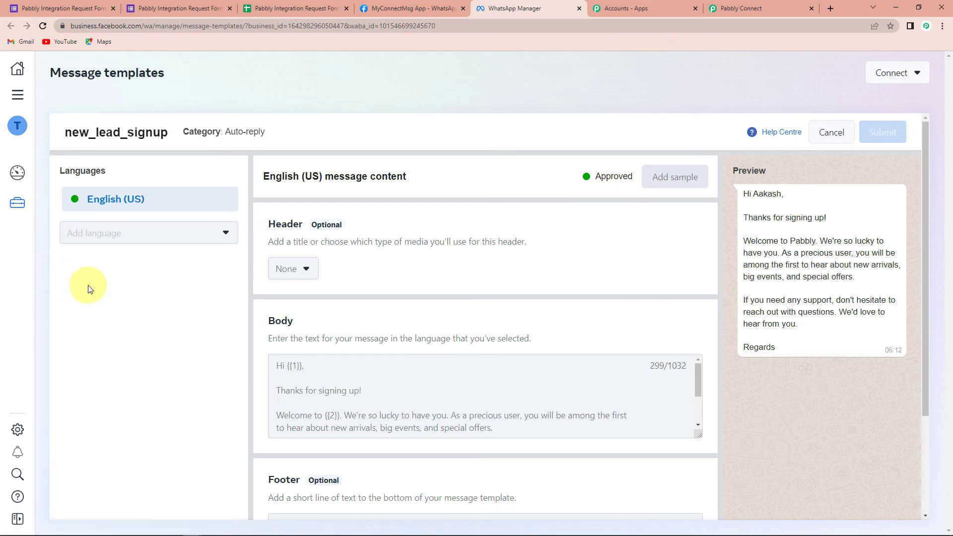
Enlarge the body field of the new_lead_signup template to examine its full message text and variable placeholders.
scroll(579, 304, "down", 3)
scroll(450, 257, "up", 1)
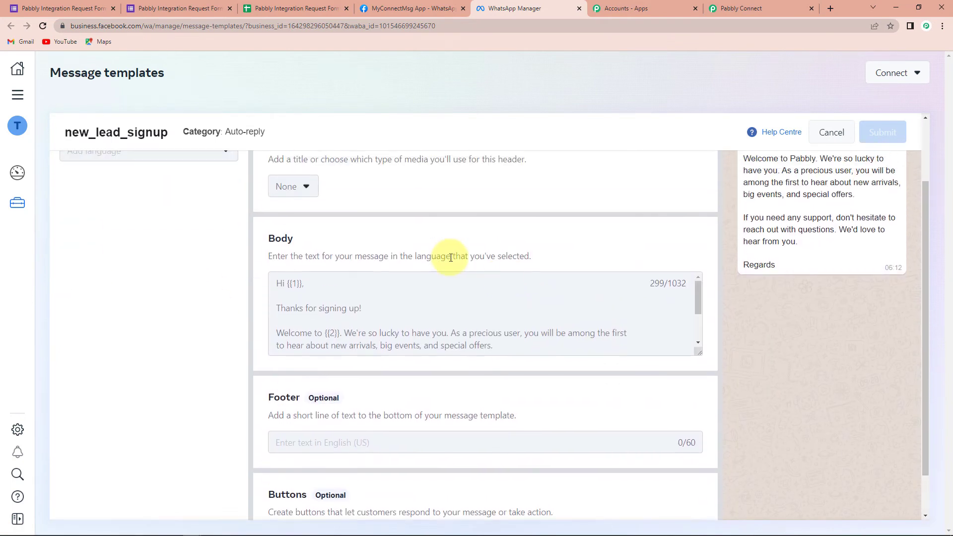
scroll(437, 256, "up", 1)
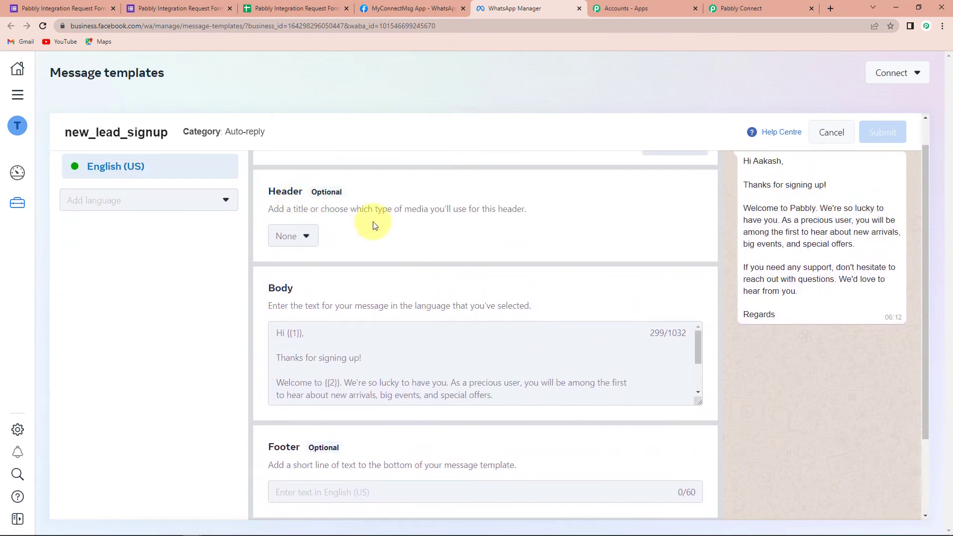
scroll(395, 231, "down", 2)
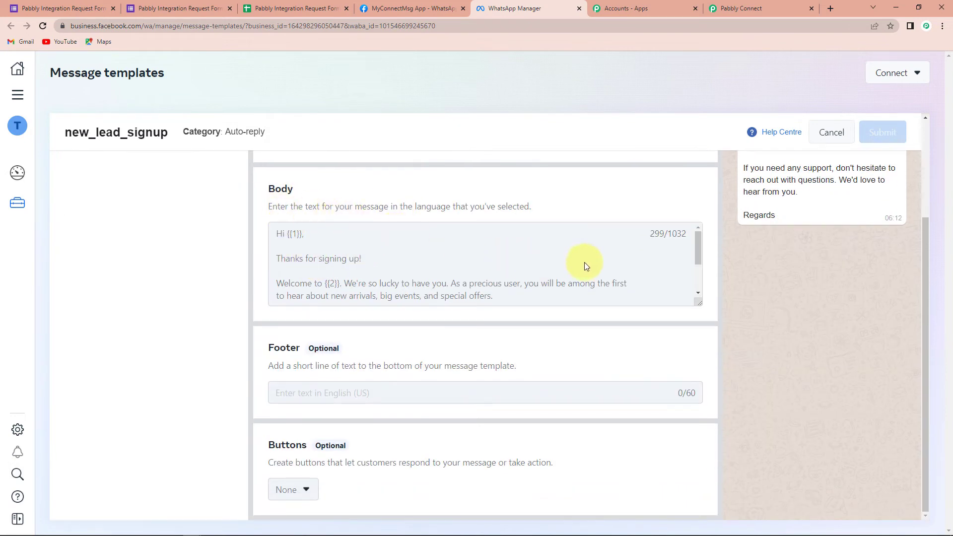
left_click_drag(700, 304, 701, 373)
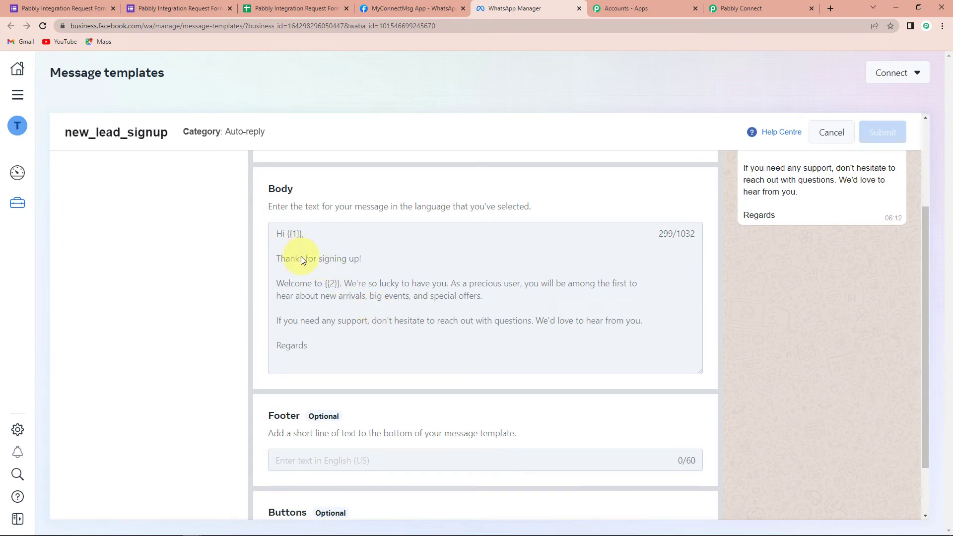
scroll(797, 350, "up", 3)
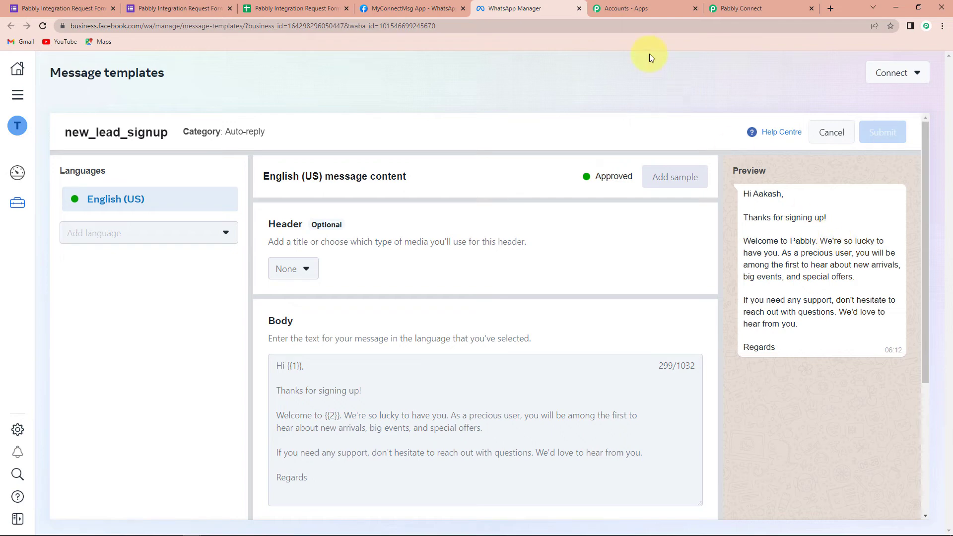
Switch to Pabbly Connect and select new_lead_signup as the WhatsApp action's template name.
left_click(746, 6)
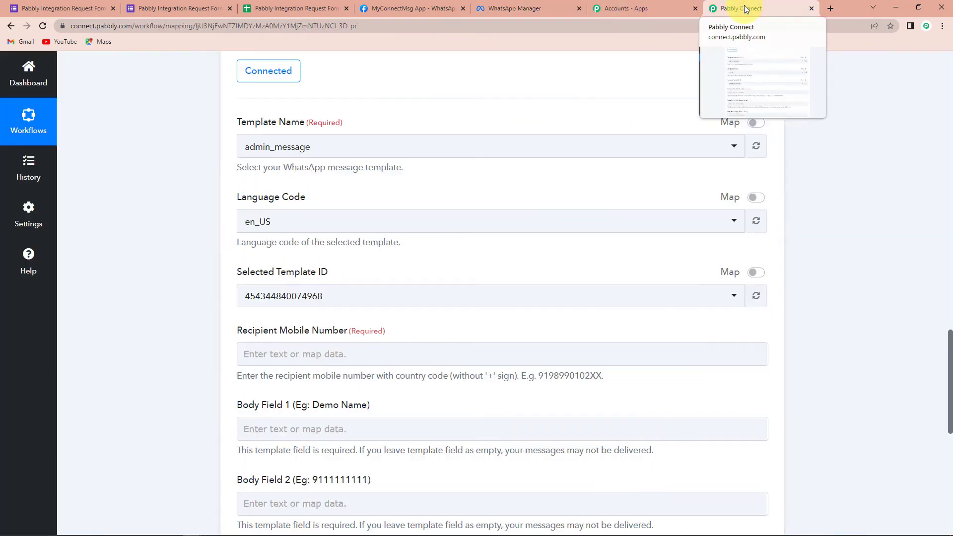
left_click(262, 149)
type("new")
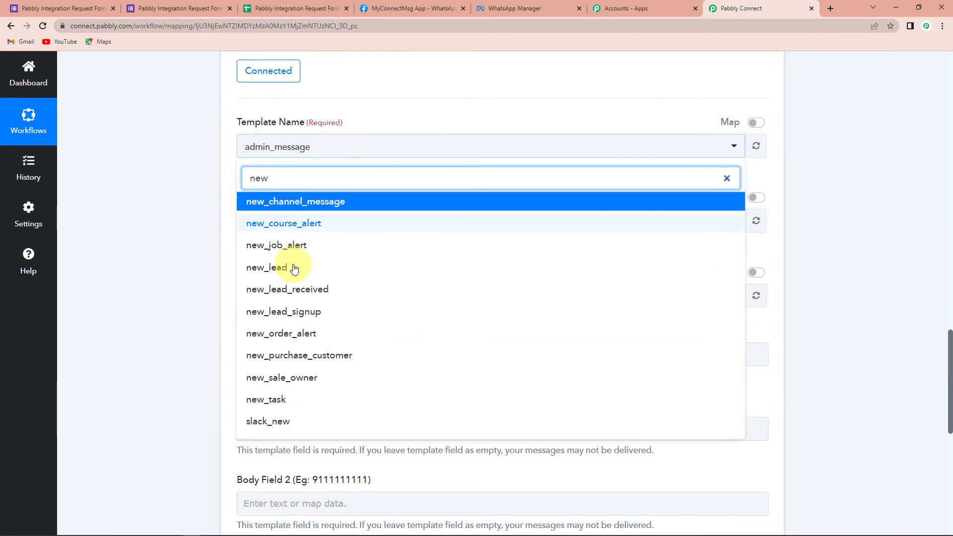
left_click(295, 310)
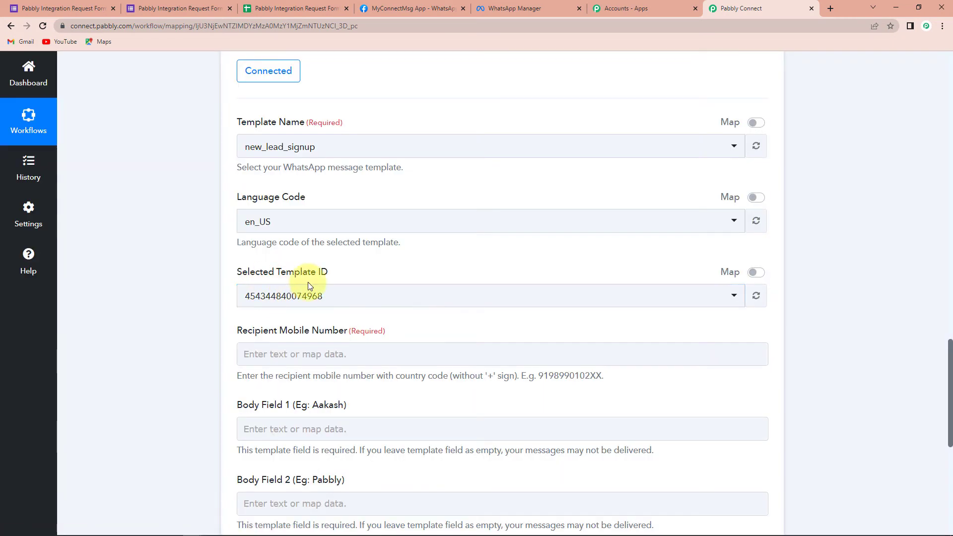
Map the Phone value from the Google Forms response into the Recipient Mobile Number field.
scroll(361, 284, "down", 1)
scroll(359, 281, "down", 3)
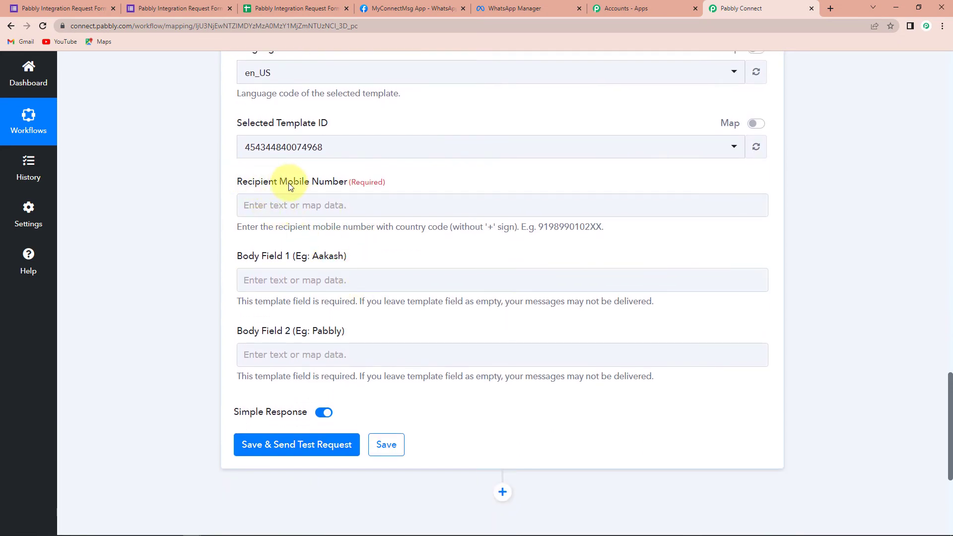
left_click(310, 210)
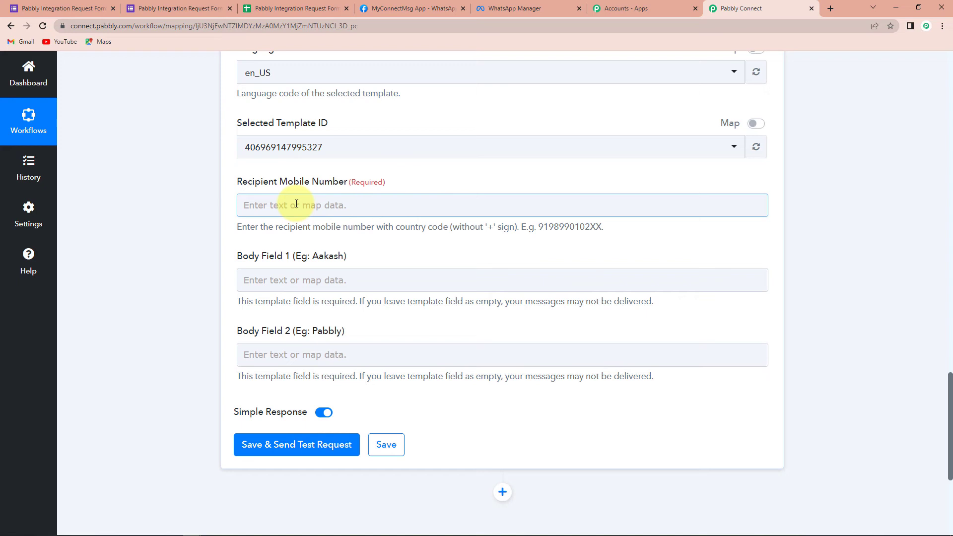
left_click(296, 204)
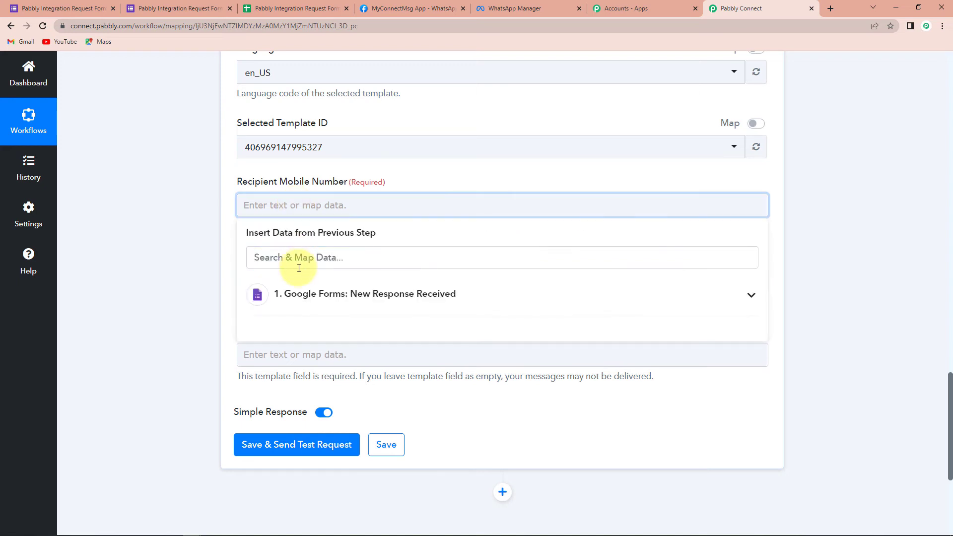
left_click(305, 295)
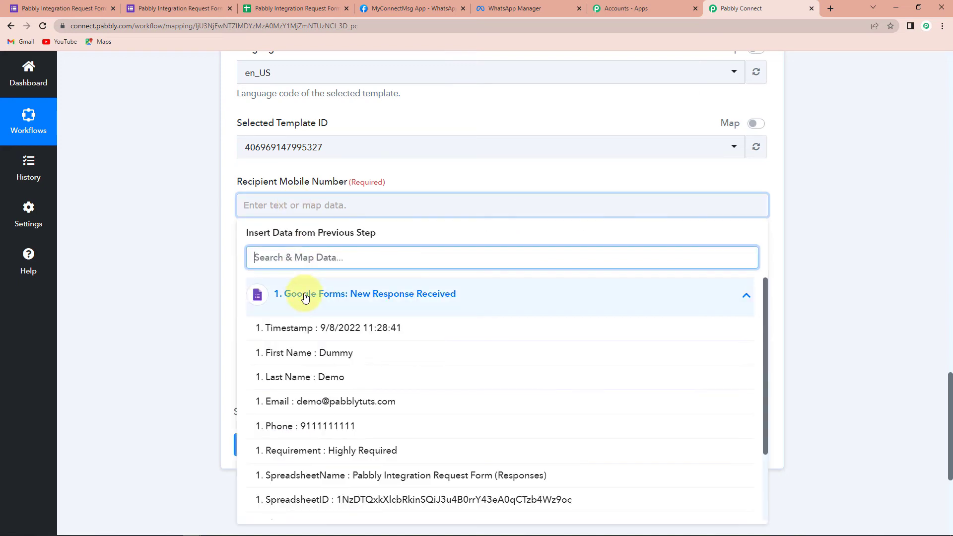
left_click(297, 427)
left_click(183, 266)
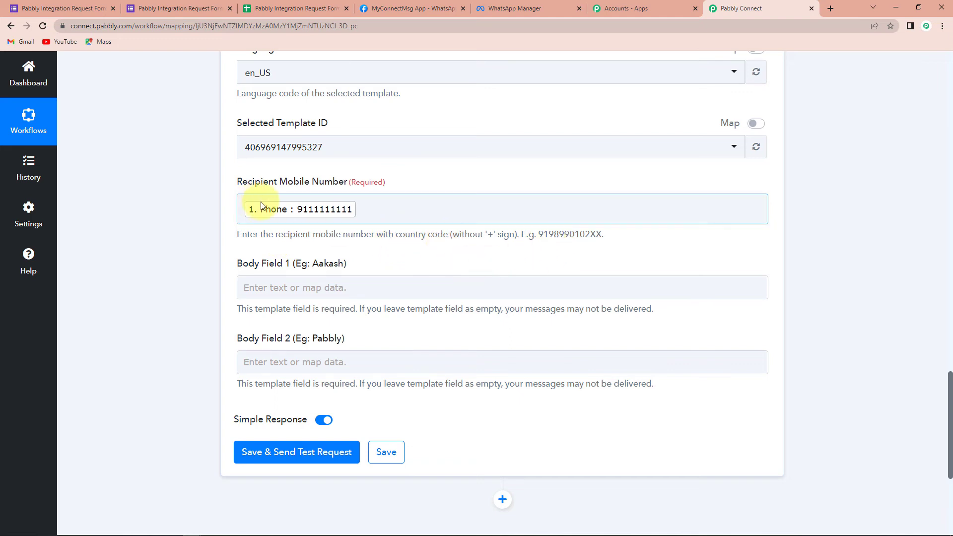
Add the country code 91 in front of the mapped Phone value in Recipient Mobile Number.
left_click(244, 208)
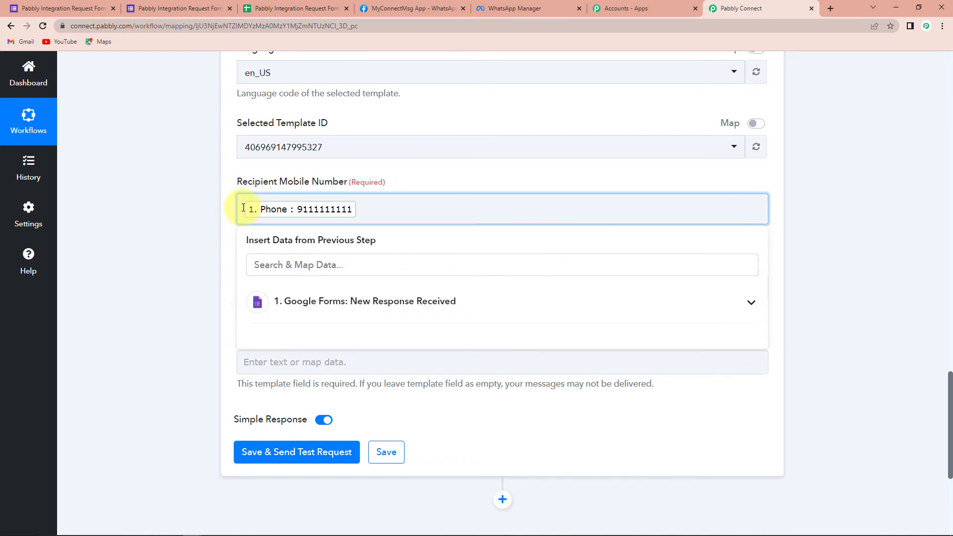
type("91")
left_click(197, 226)
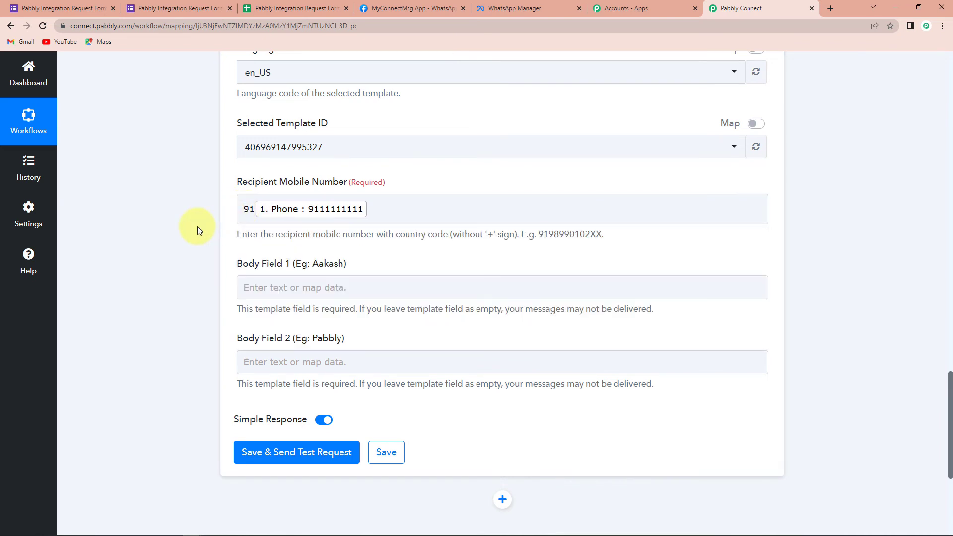
Map the First Name value from the Google Forms response into Body Field 1.
scroll(198, 226, "down", 2)
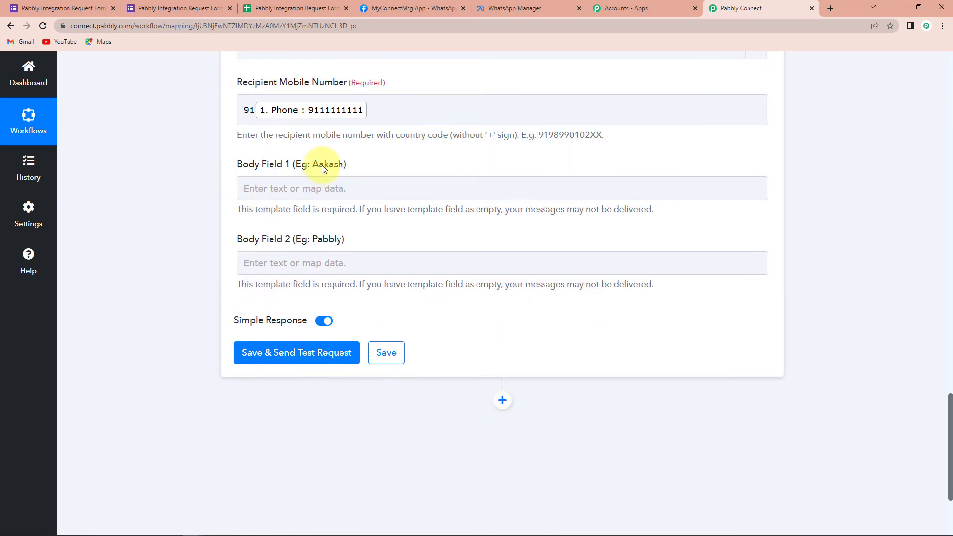
left_click(318, 191)
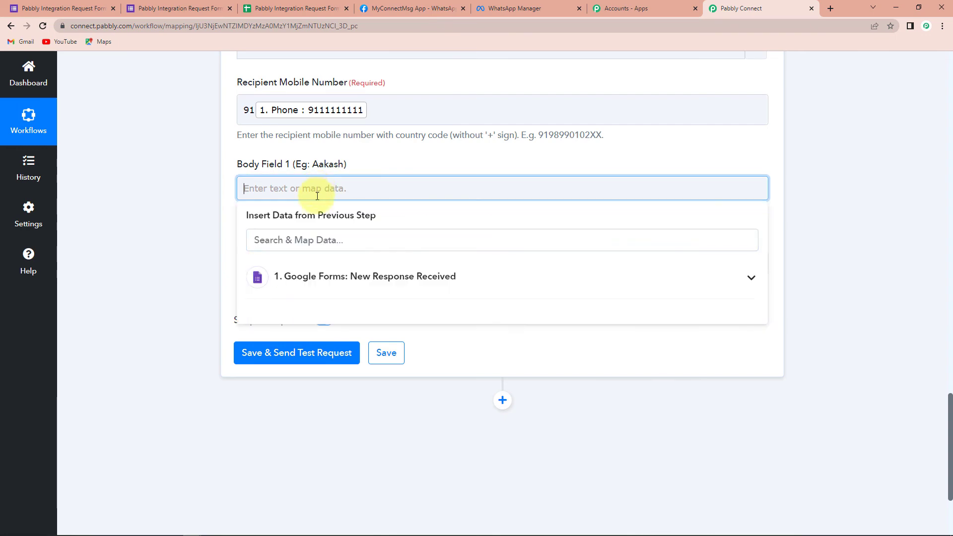
left_click(319, 287)
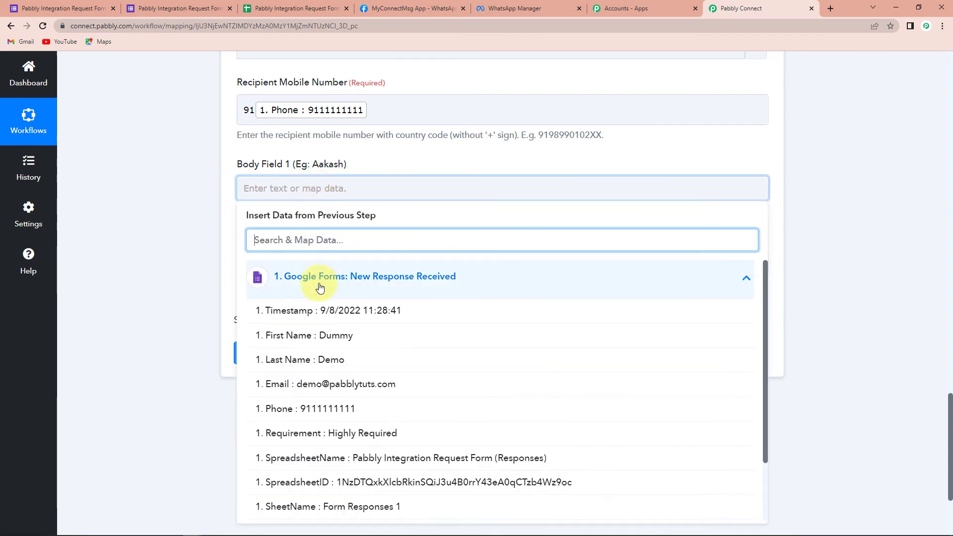
left_click(301, 335)
left_click(210, 249)
Set Body Field 2 to "Pabbly Connect" and send the action's test request.
scroll(211, 249, "down", 3)
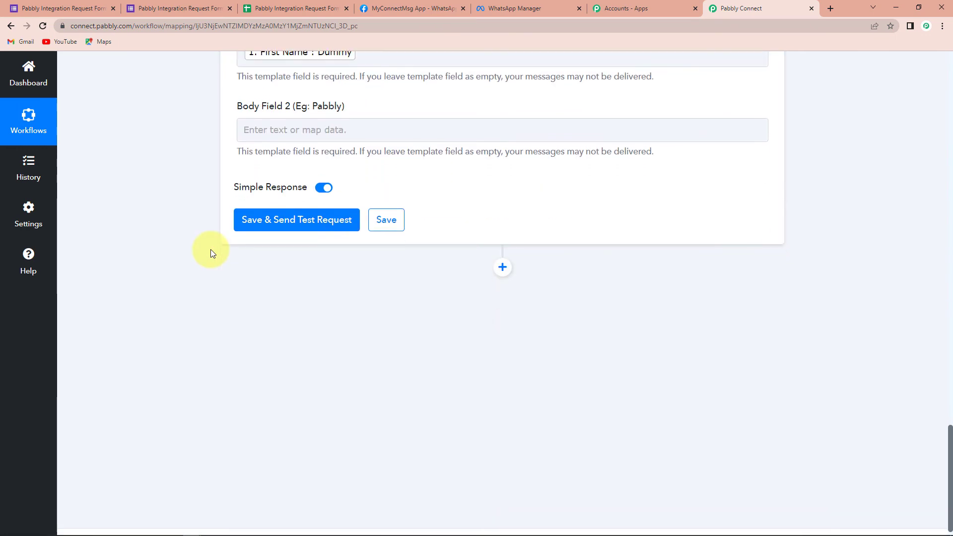
scroll(282, 209, "up", 2)
left_click(281, 209)
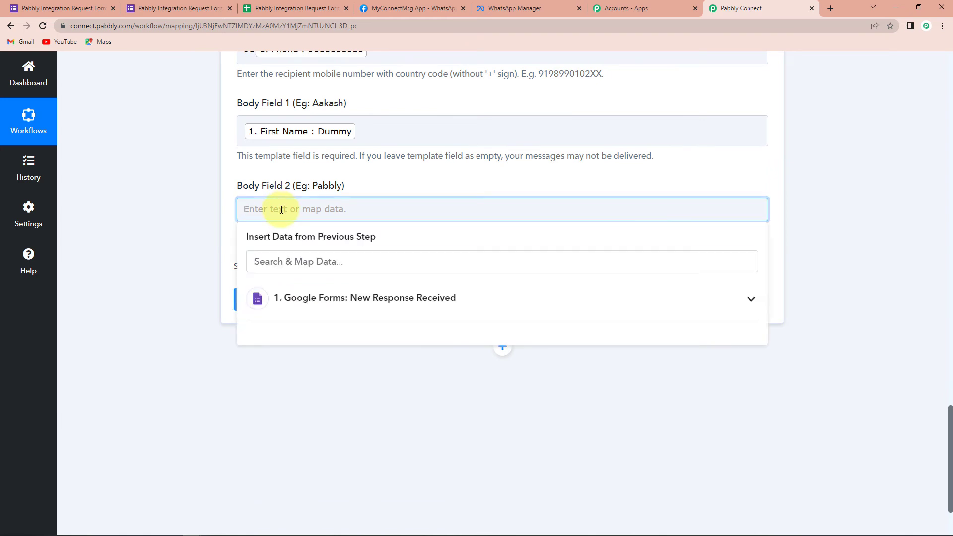
left_click(300, 211)
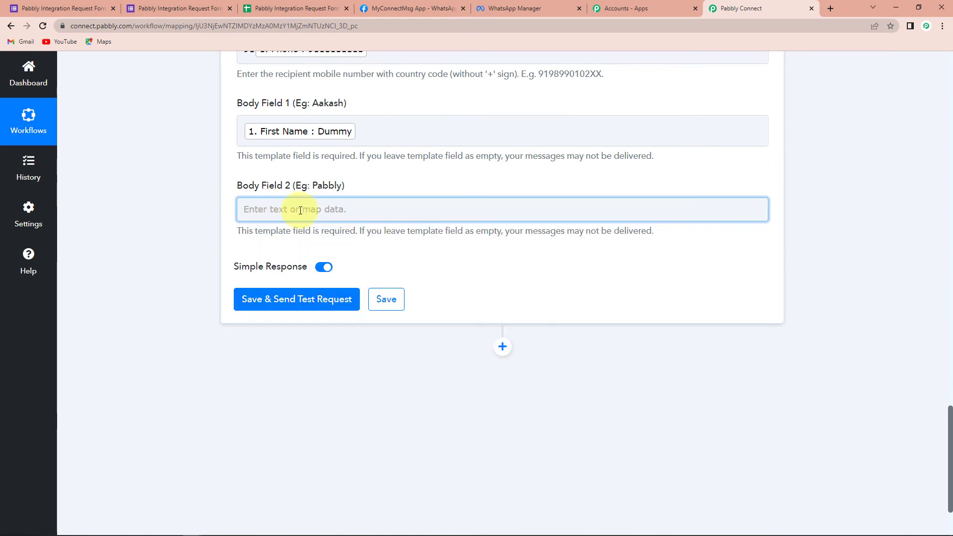
left_click(295, 209)
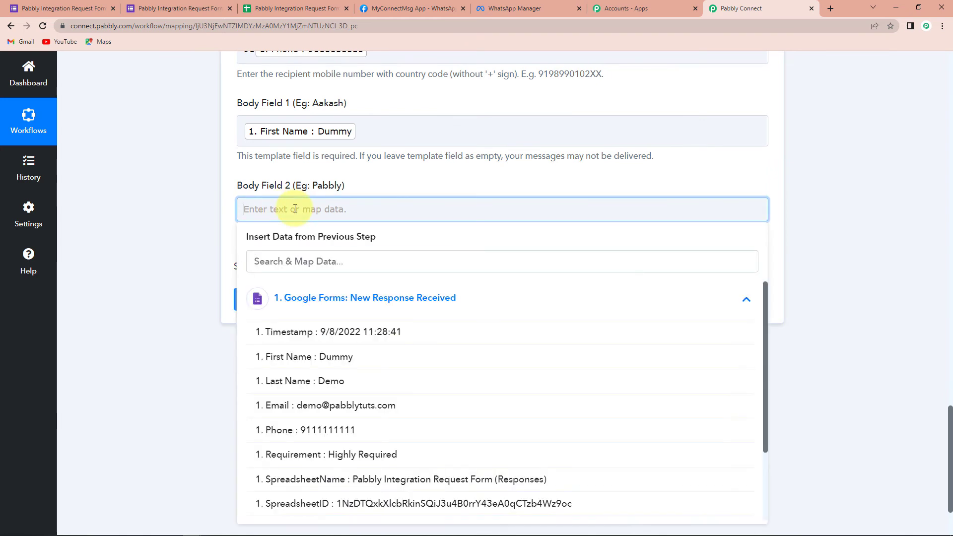
type("Pabbly Con")
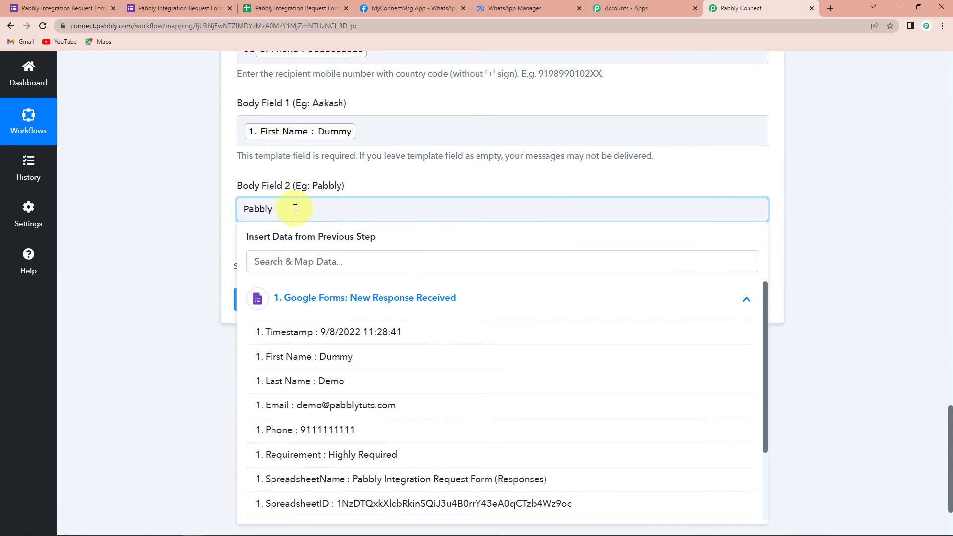
type("nect")
left_click(211, 214)
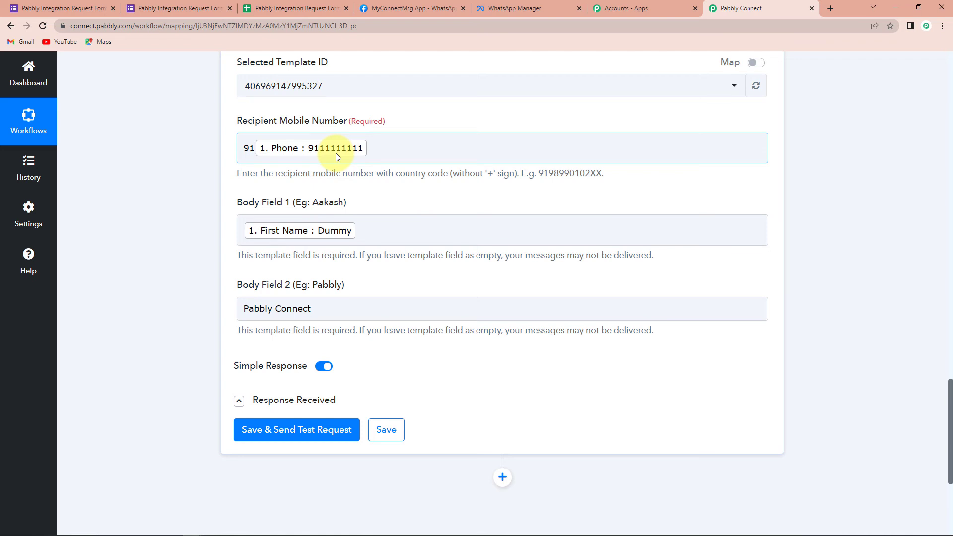
left_click(271, 446)
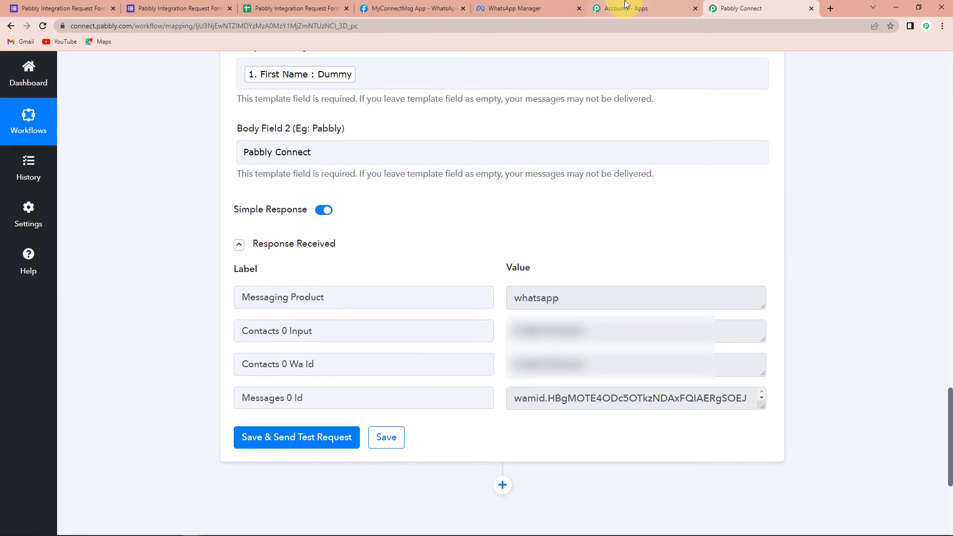
Open the live Pabbly Integration Request Form in Google Forms and enter the test respondent's first and last name.
left_click(88, 8)
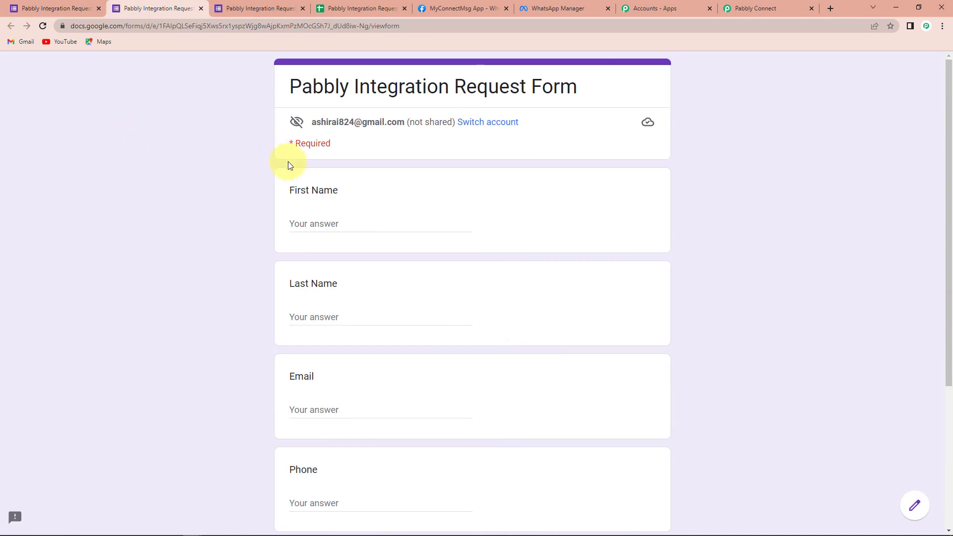
left_click(328, 224)
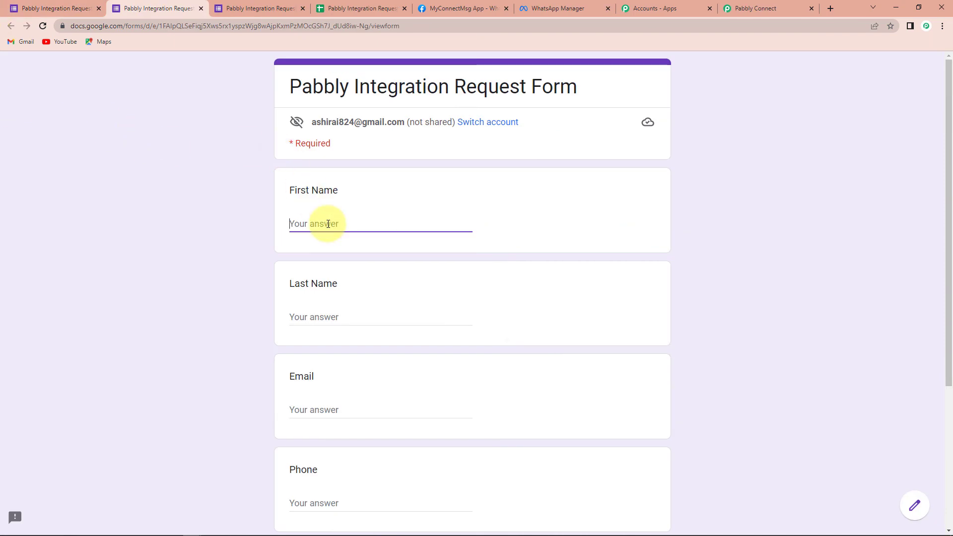
type("Test user")
left_click(329, 314)
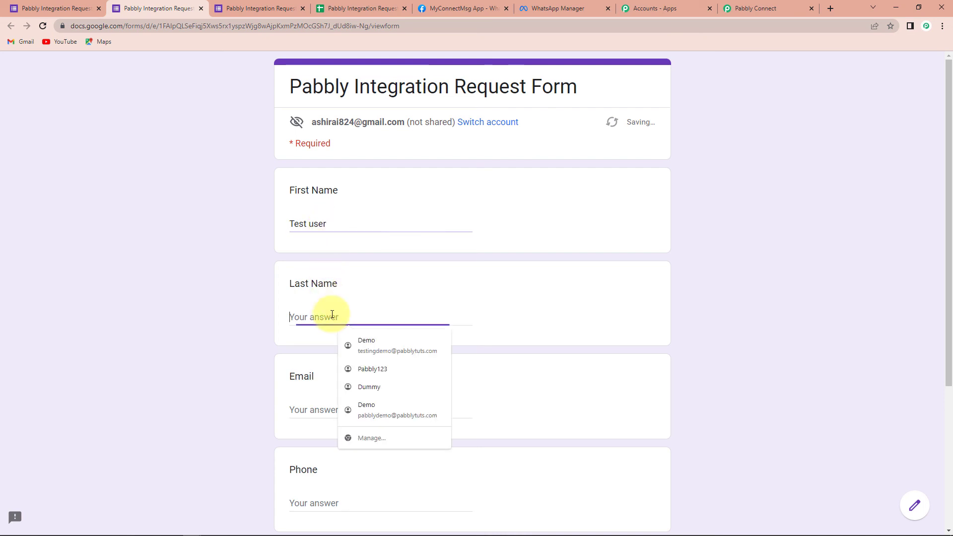
type("123")
Enter the test respondent's email address and phone number in the form.
scroll(333, 333, "down", 3)
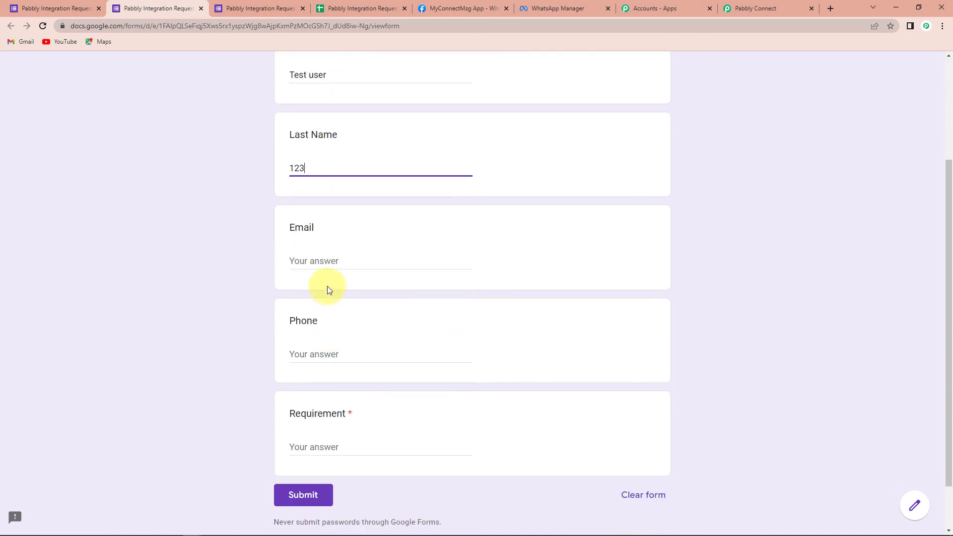
left_click(345, 259)
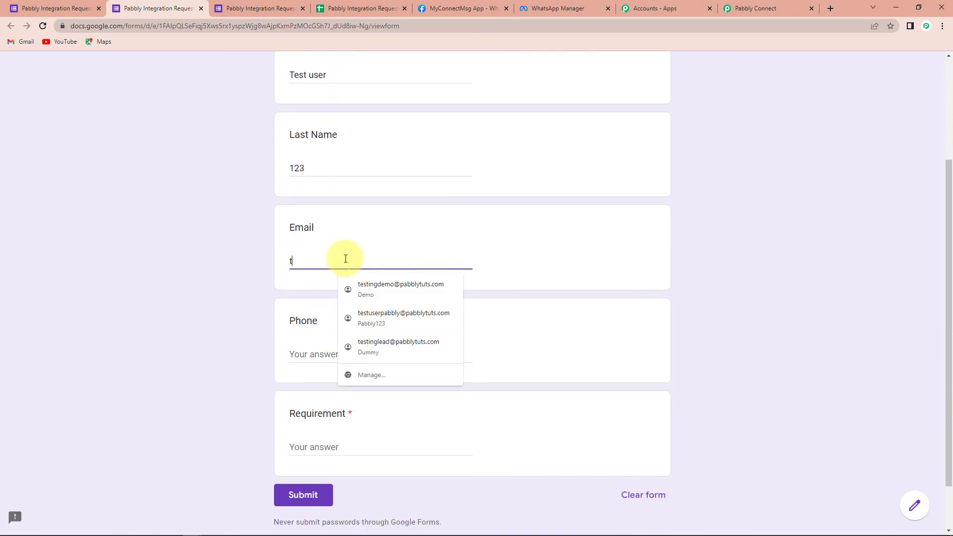
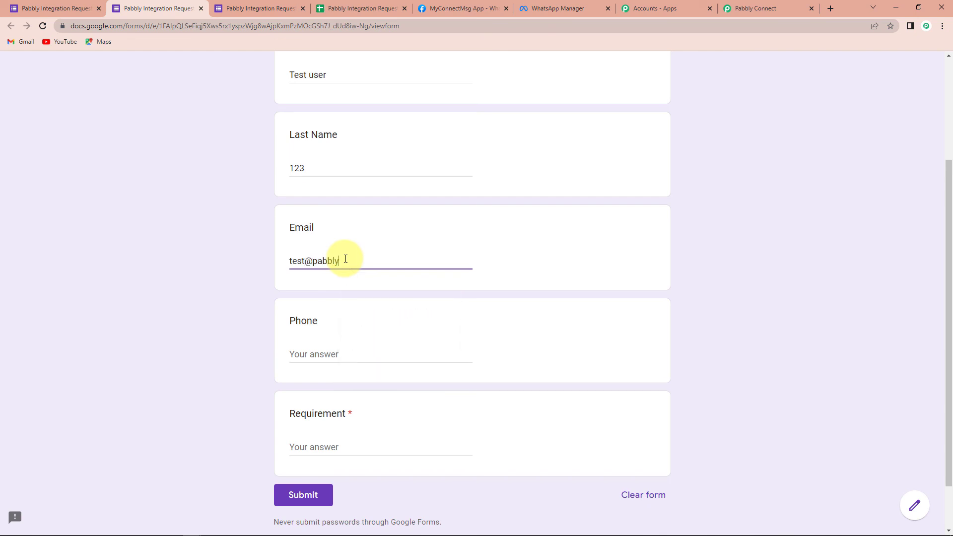
left_click(325, 348)
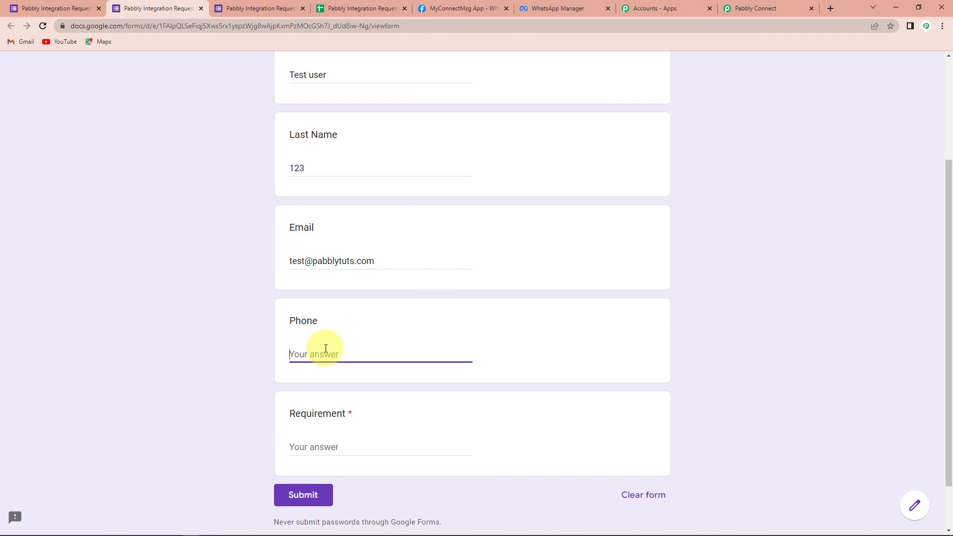
type("9111111111")
Answer the Requirement question with "Medium Priority" and submit the form.
scroll(325, 348, "down", 1)
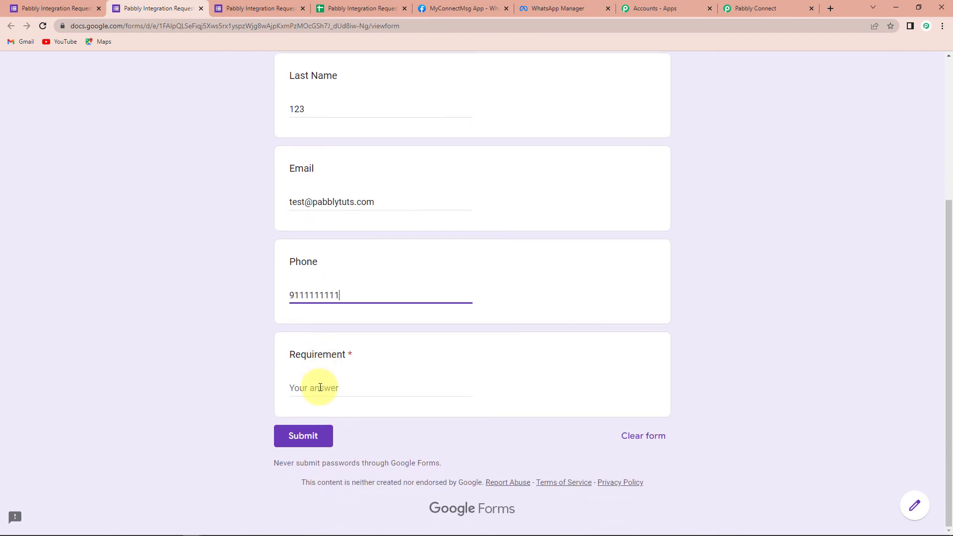
left_click(320, 387)
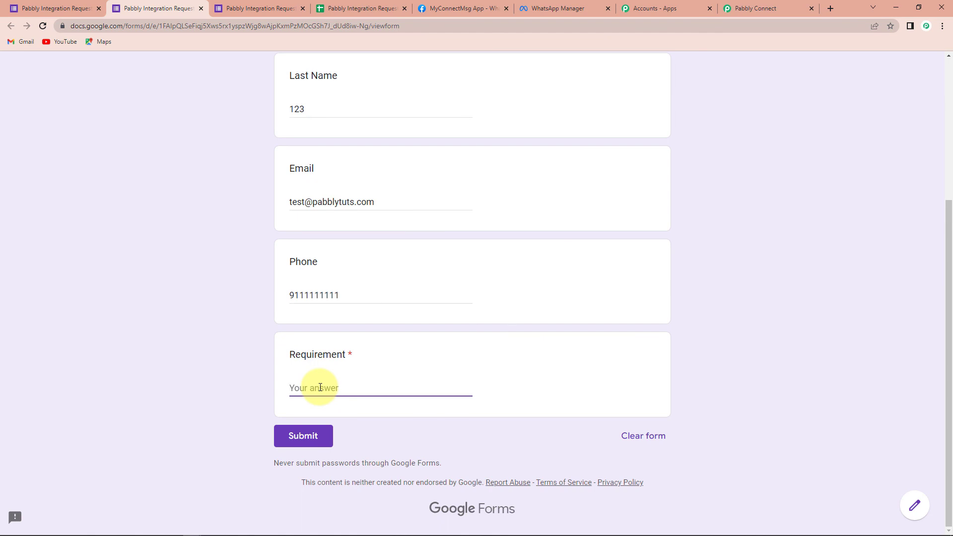
type("Medium Priority")
left_click(306, 436)
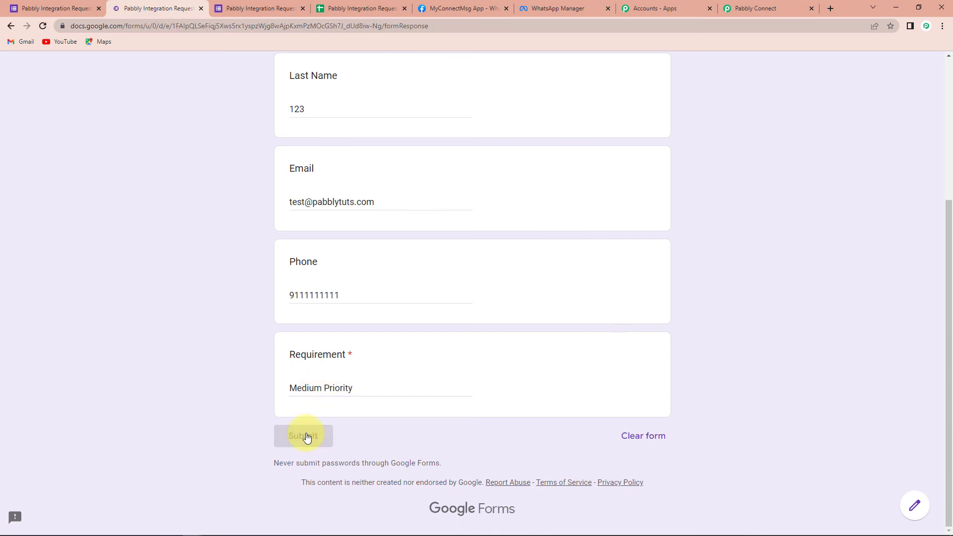
Check the submitted response's row in the Pabbly Integration Request Form (Responses) spreadsheet.
left_click(359, 9)
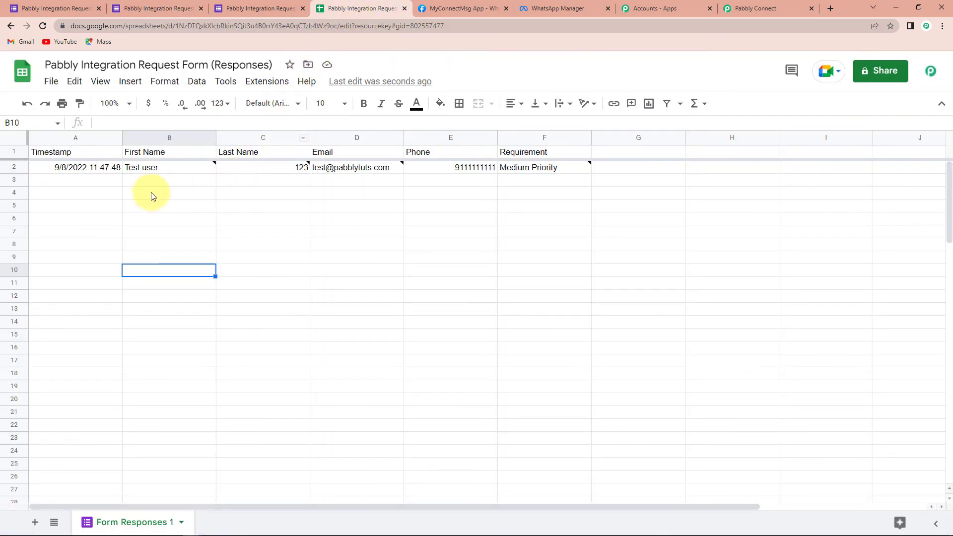
mouse_move(519, 173)
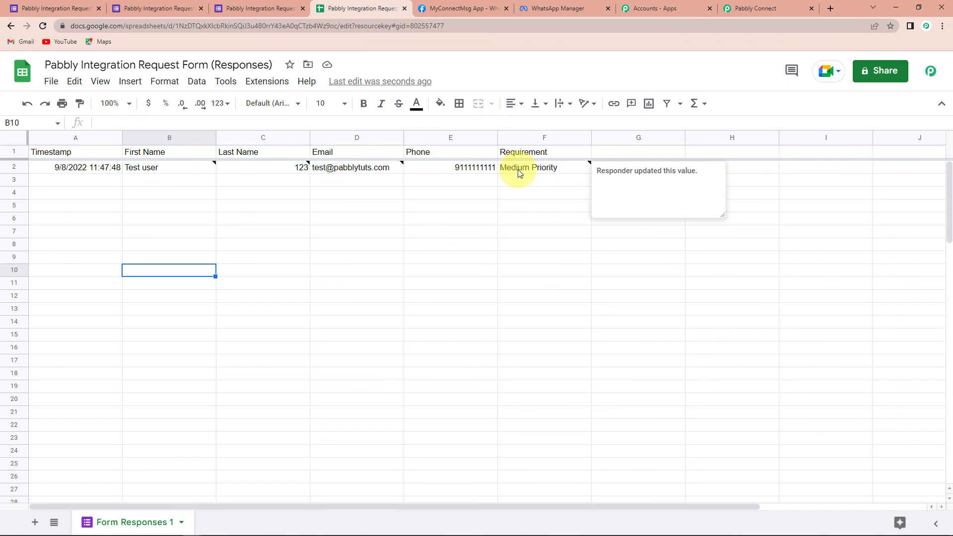
Return to the Pabbly Connect workflow and collapse the Google Forms trigger and WhatsApp Cloud API action steps.
left_click(773, 9)
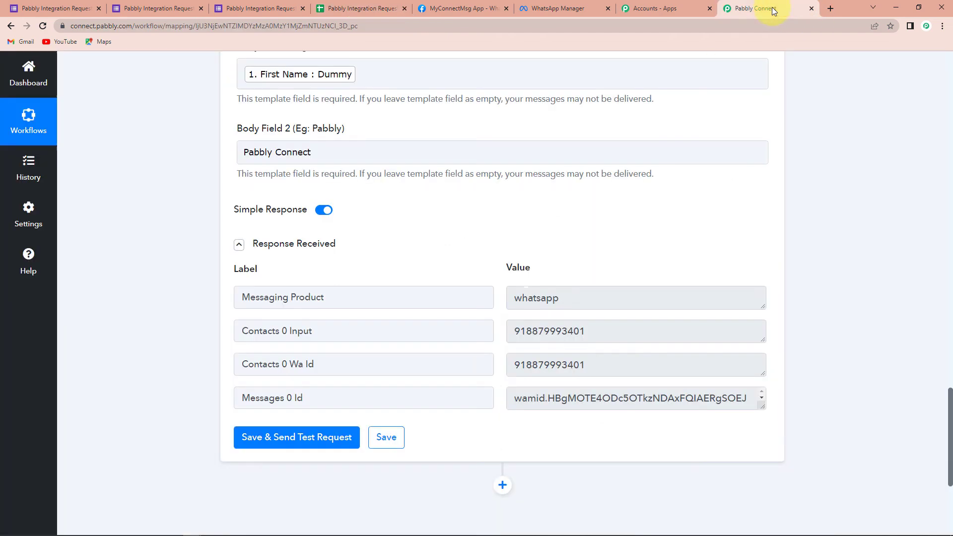
scroll(802, 337, "up", 20)
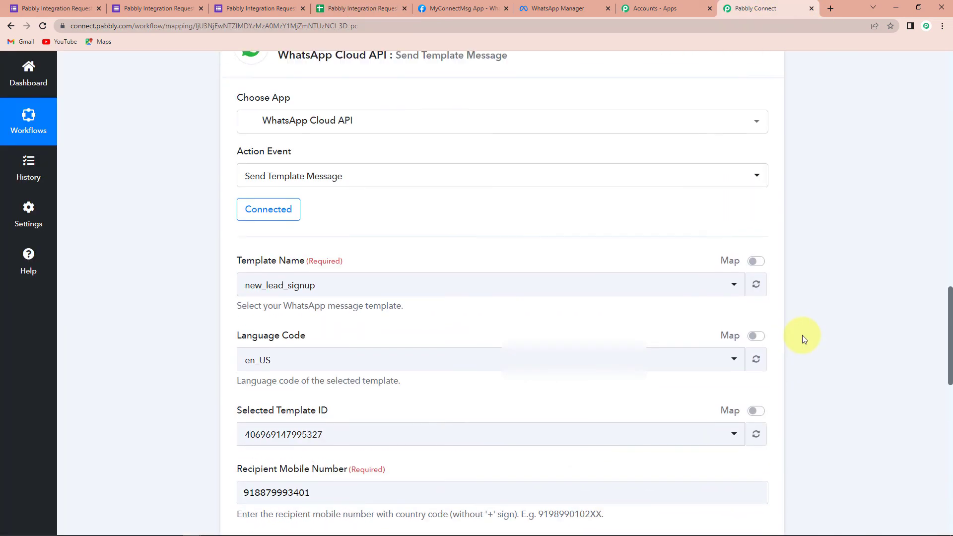
scroll(802, 336, "up", 5)
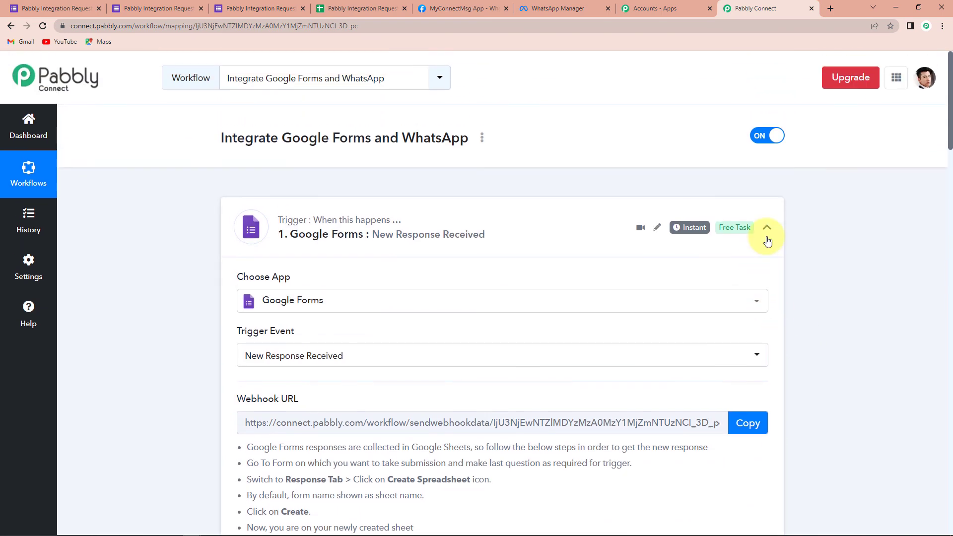
left_click(768, 228)
left_click(770, 341)
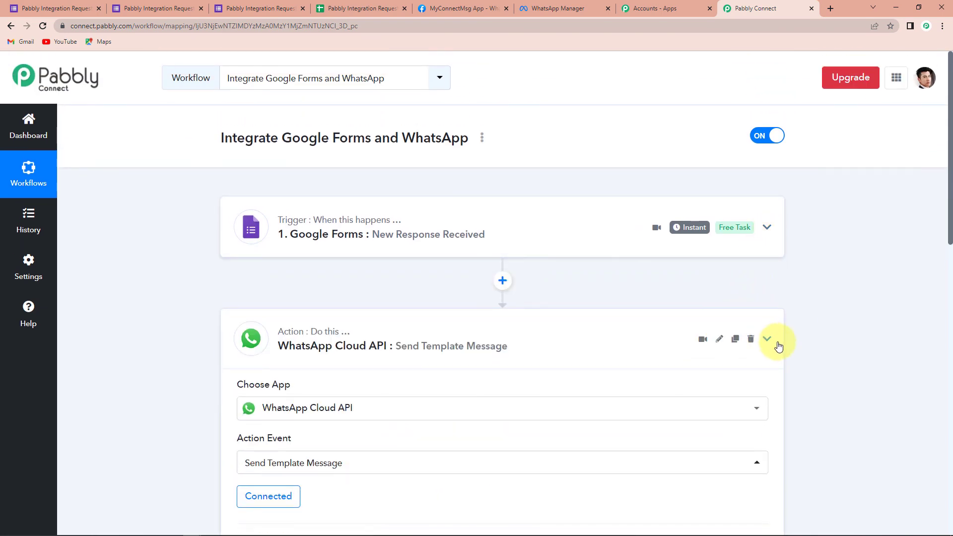